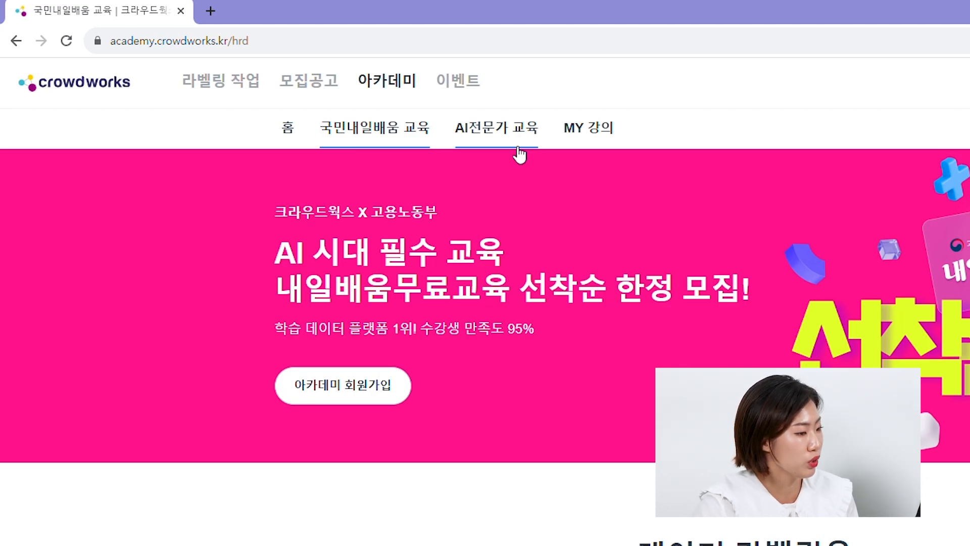
- Open the AI전문가 교육 page of the academy and look through the data labeler career path and courses
left_click(518, 127)
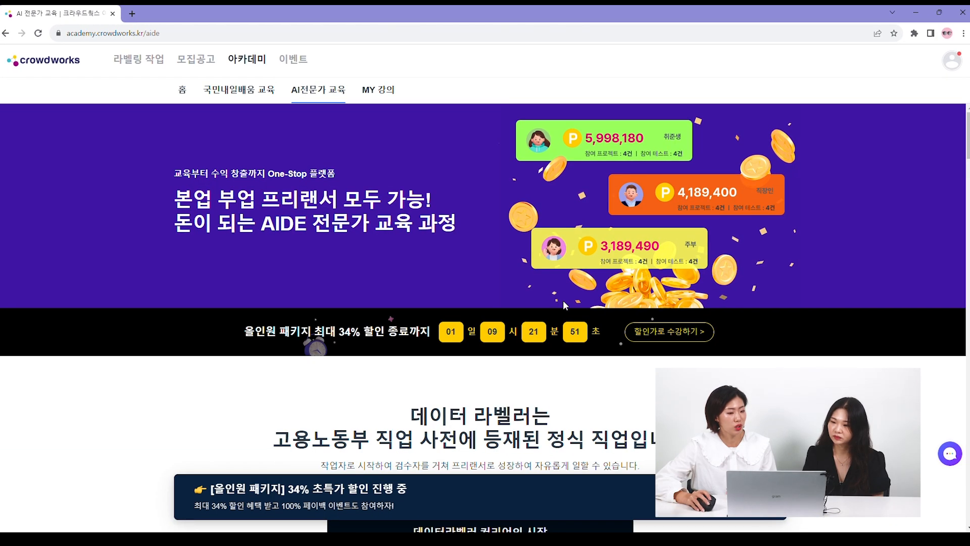
scroll(476, 126, "down", 4)
scroll(483, 319, "down", 15)
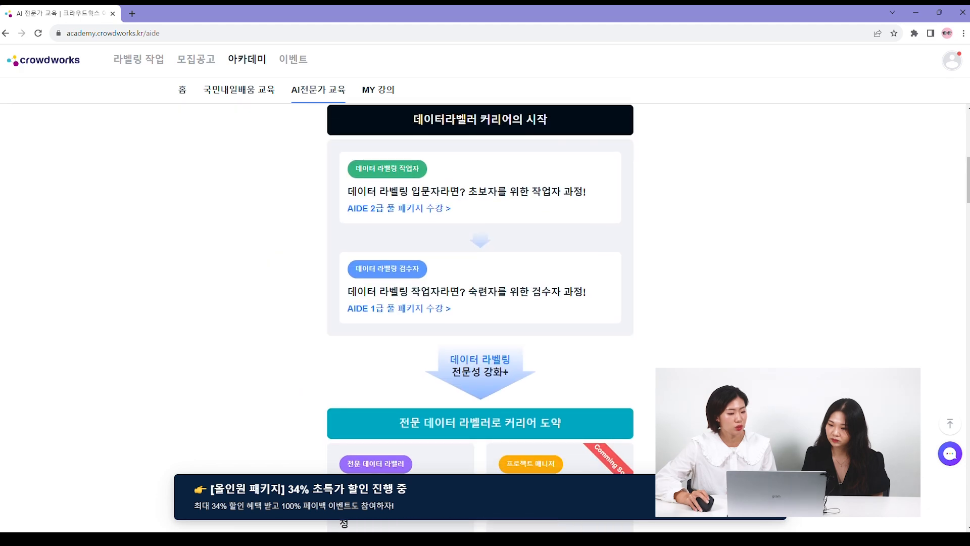
scroll(902, 354, "down", 15)
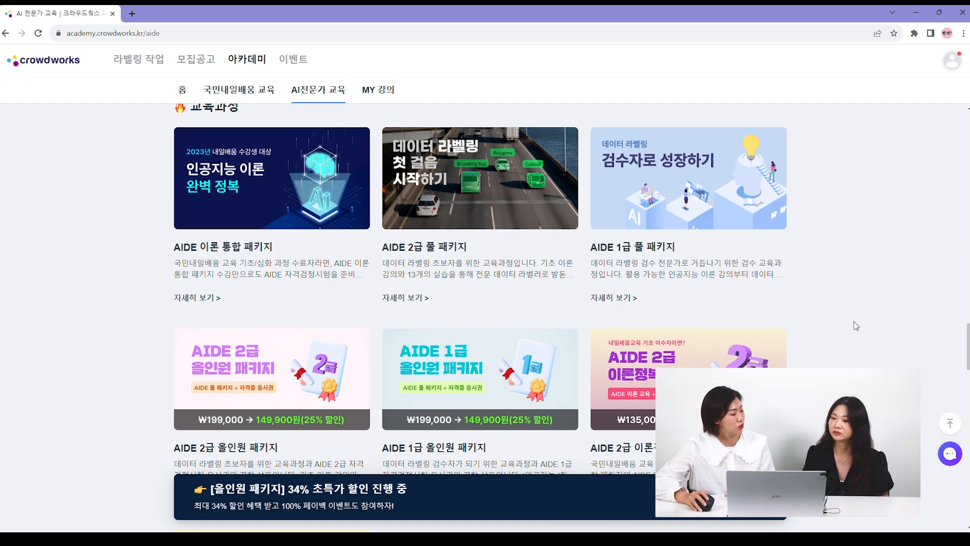
- Go to the 라벨링 작업 section and log in with the prefilled account credentials
left_click(139, 61)
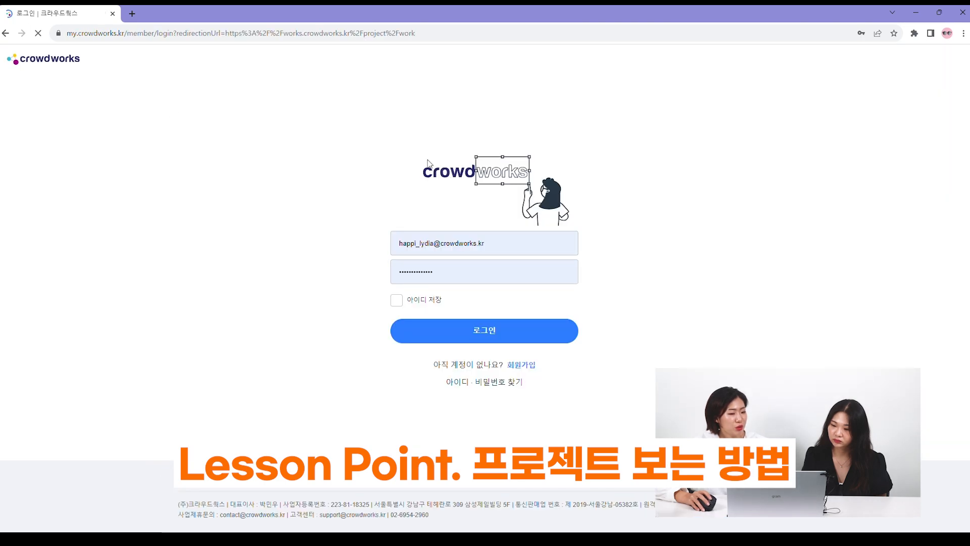
left_click(526, 333)
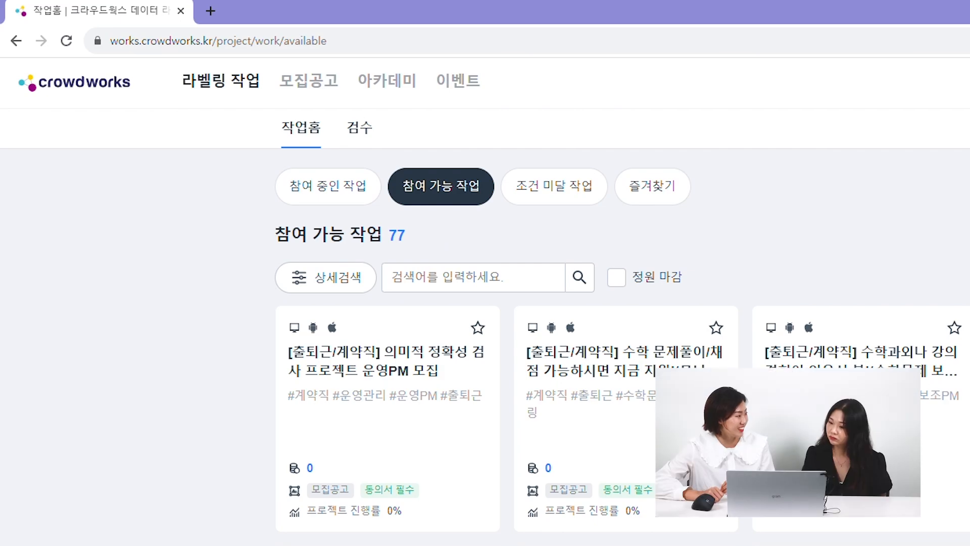
- List the 조건 미달 작업 projects and open the participation conditions of 과목별 문항 편집하기 2차 (역사)
left_click(576, 202)
scroll(538, 371, "down", 3)
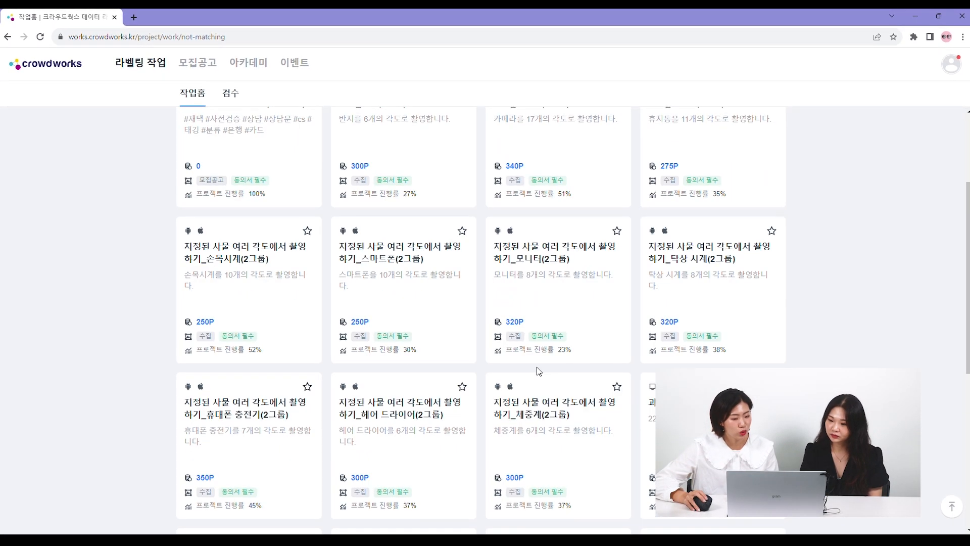
scroll(539, 372, "down", 1)
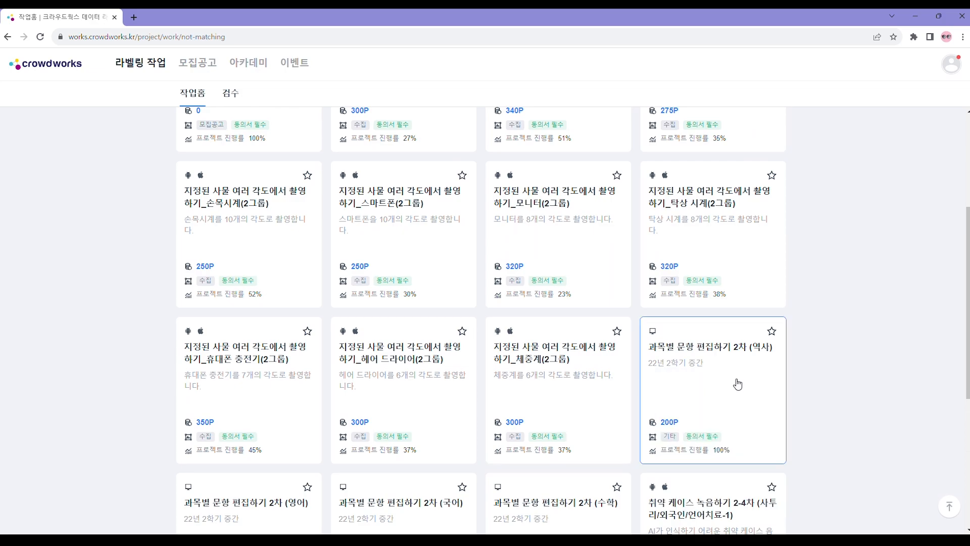
left_click(729, 384)
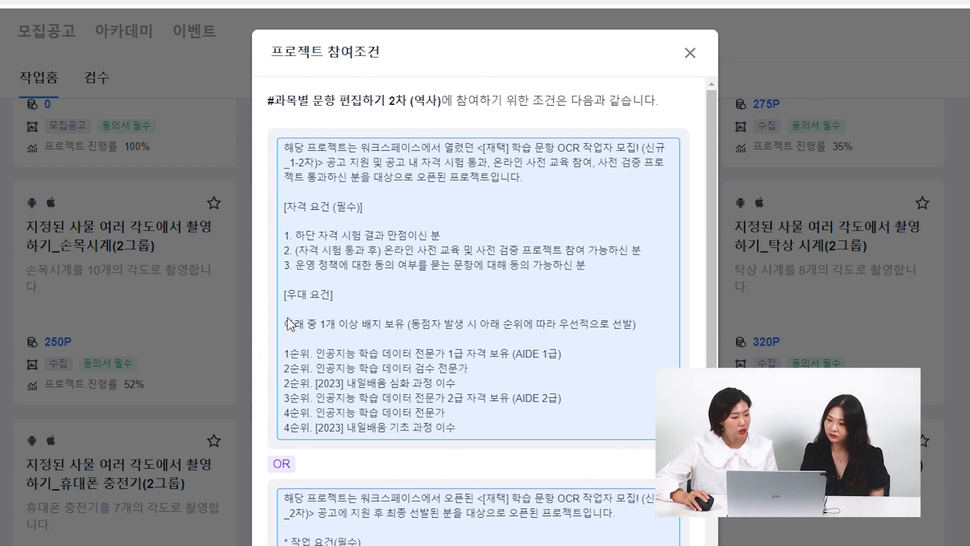
- Highlight the badge priority lines from 1순위 to 4순위 under 우대 요건, and close the participation conditions
double_click(296, 354)
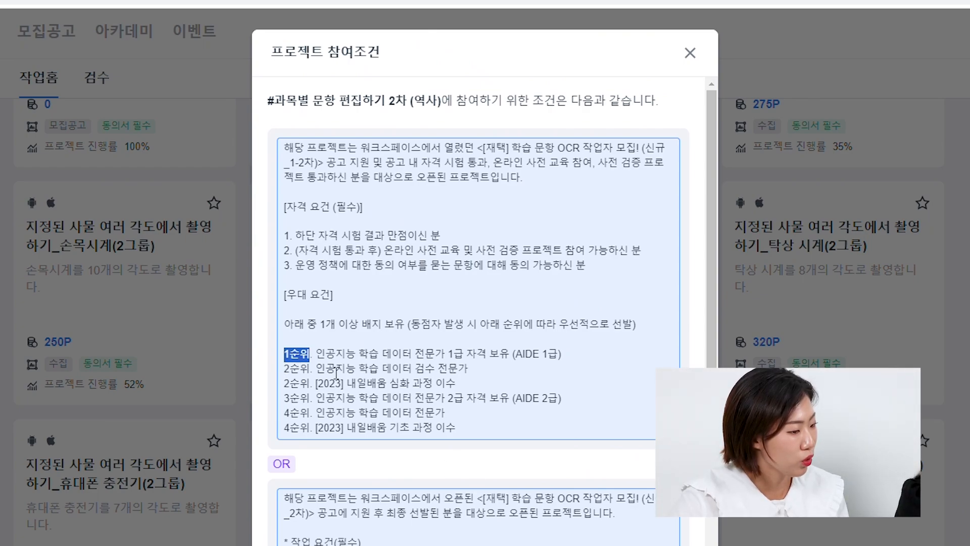
left_click_drag(337, 373, 484, 423)
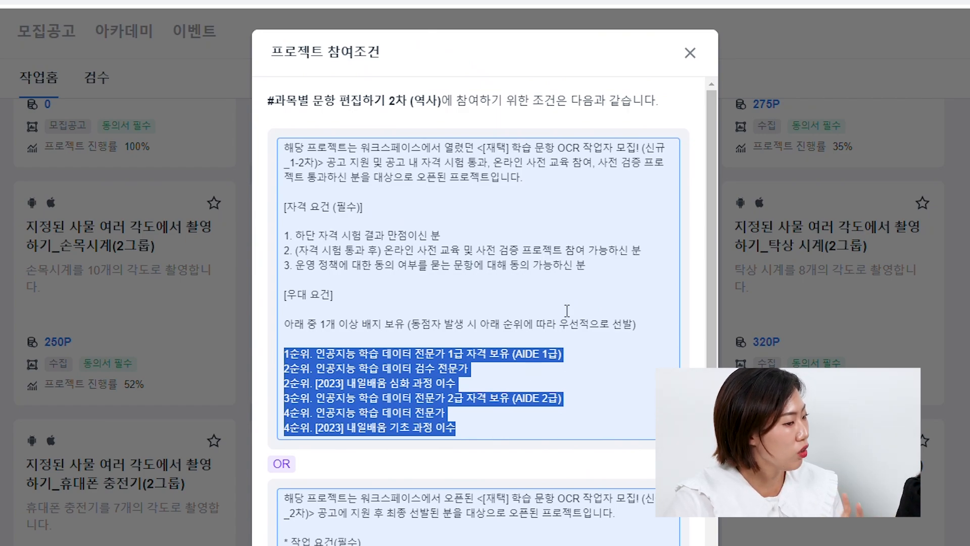
left_click(691, 53)
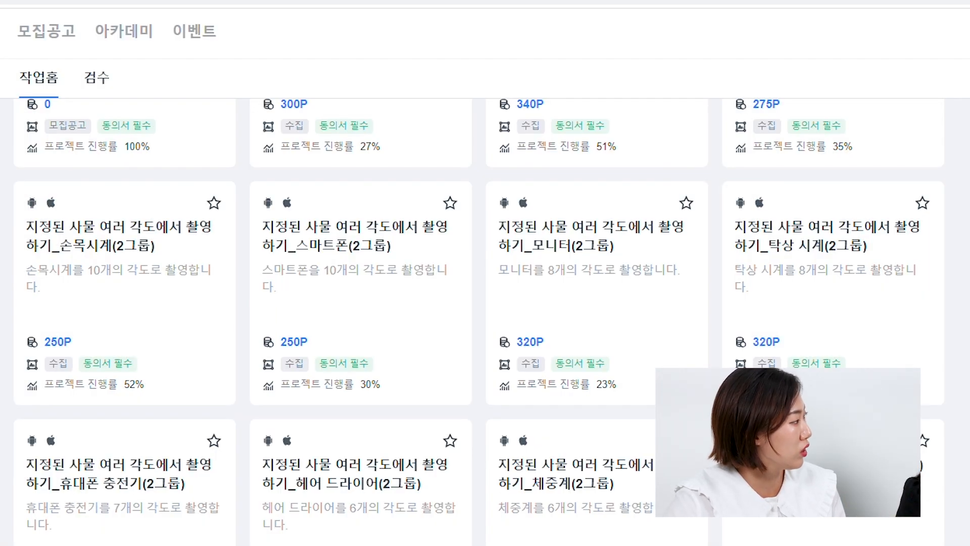
- Browse the 조건 미달 작업 projects and try the favorite star on 지정된 사물 여러 각도에서 촬영하기_체중계(2그룹)
scroll(354, 304, "down", 2)
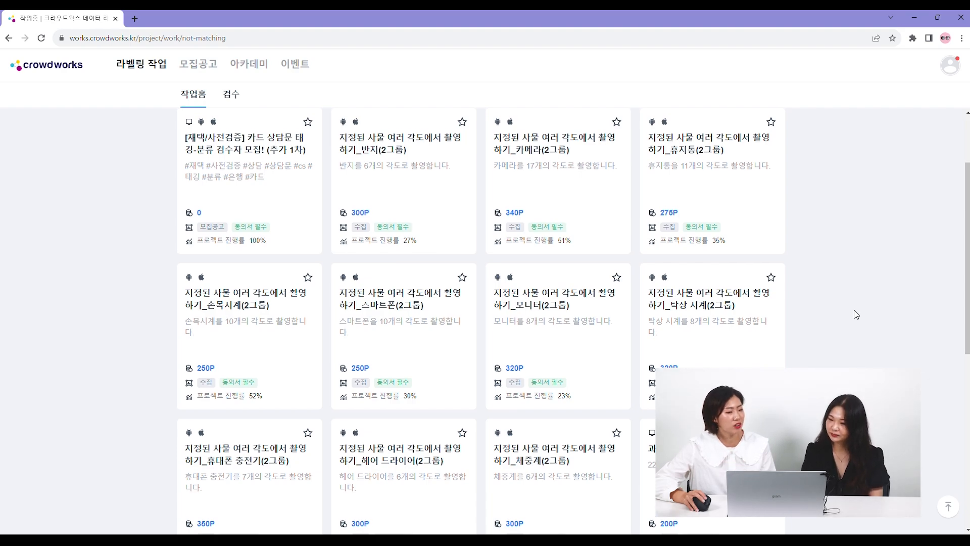
scroll(854, 314, "down", 2)
left_click(625, 330)
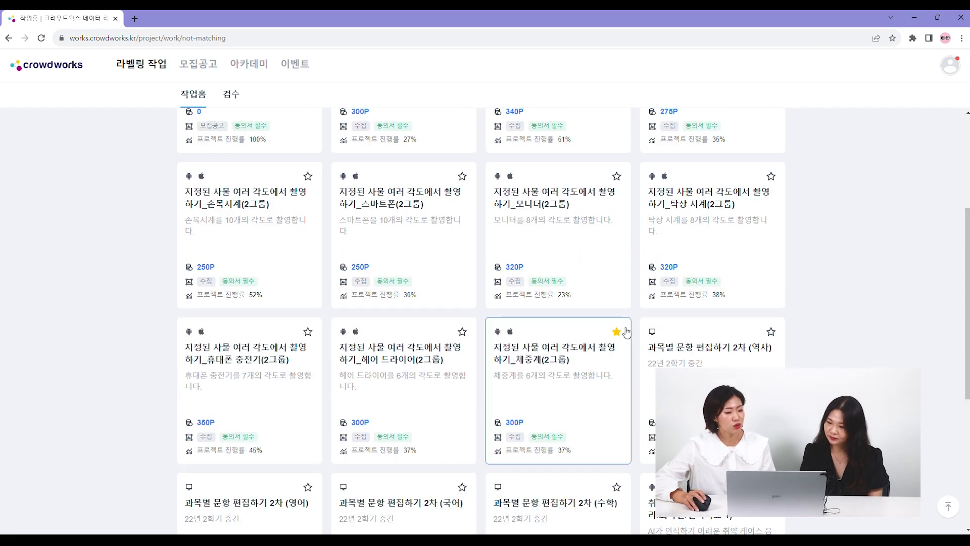
scroll(600, 392, "down", 1)
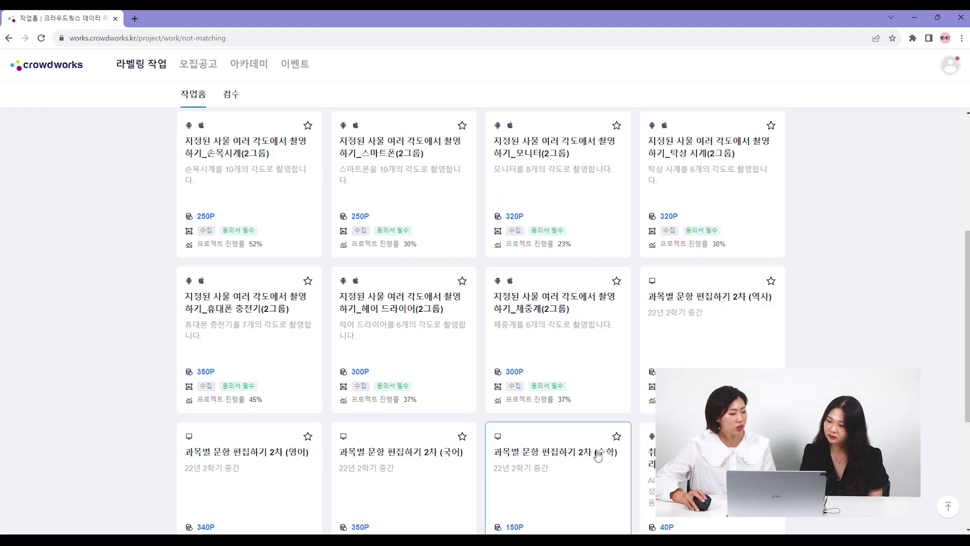
scroll(485, 392, "up", 5)
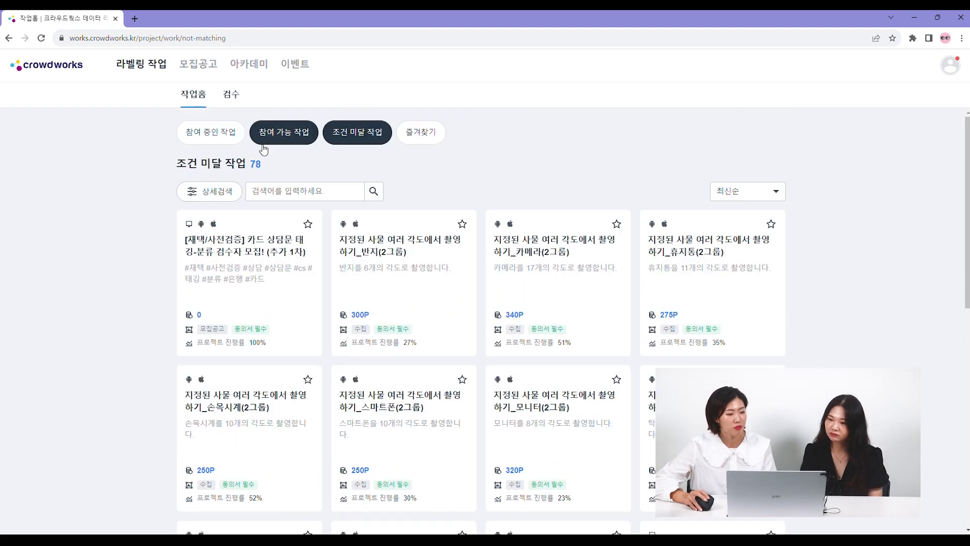
- Switch to the 참여 가능 작업 list and look through its project cards
left_click(263, 150)
scroll(839, 355, "down", 1)
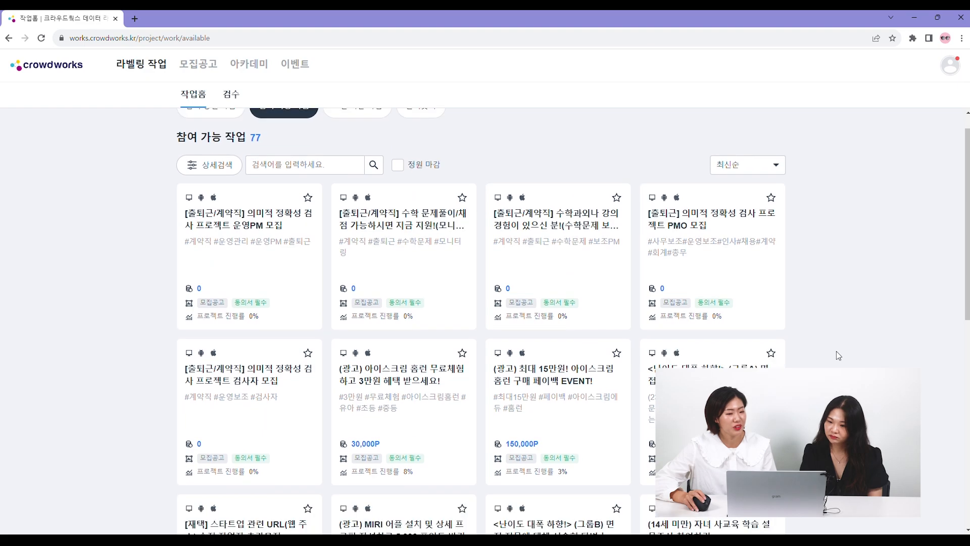
scroll(838, 355, "down", 2)
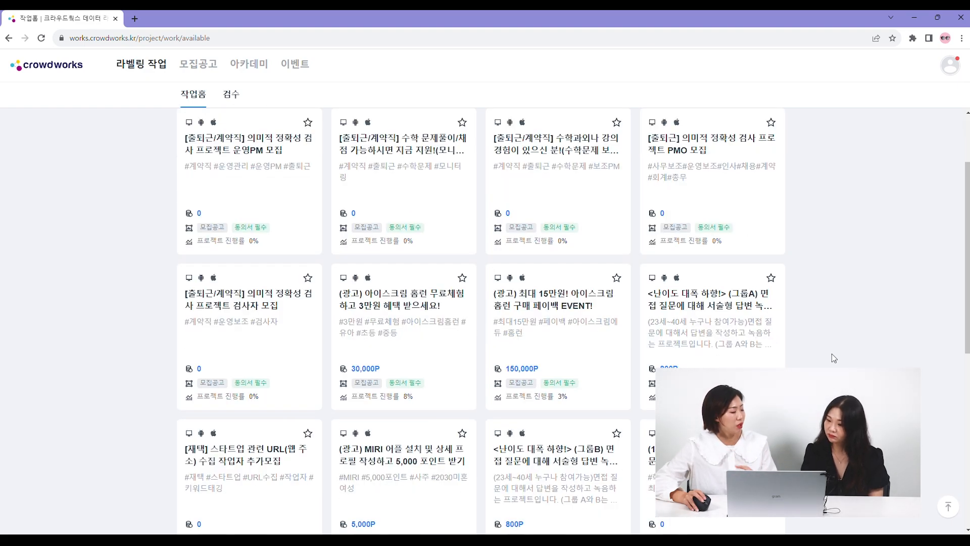
scroll(833, 355, "down", 3)
scroll(833, 351, "down", 5)
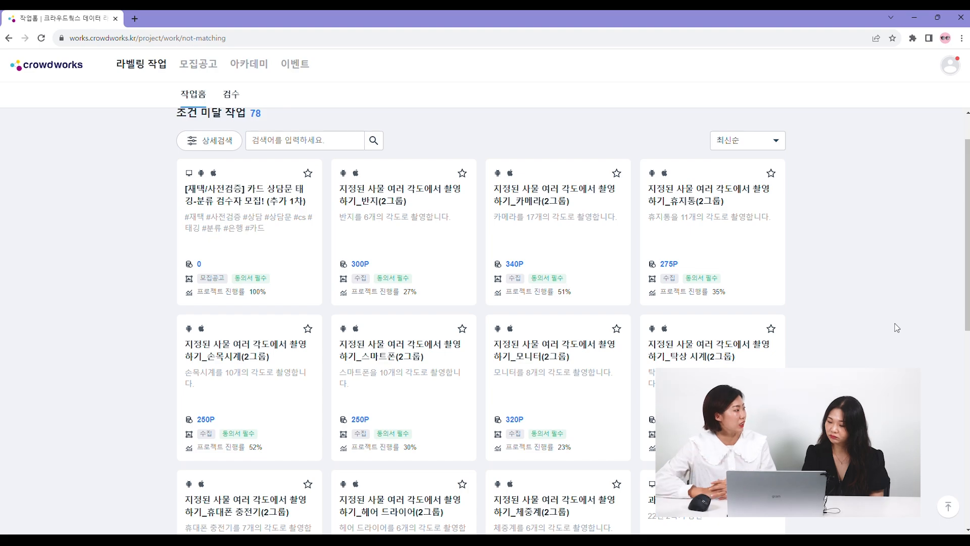
- Return from 조건 미달 작업 to the 참여 가능 작업 list and open the project [모집] '전기 면도기' 갖고 계신 분 모집!
left_click(280, 138)
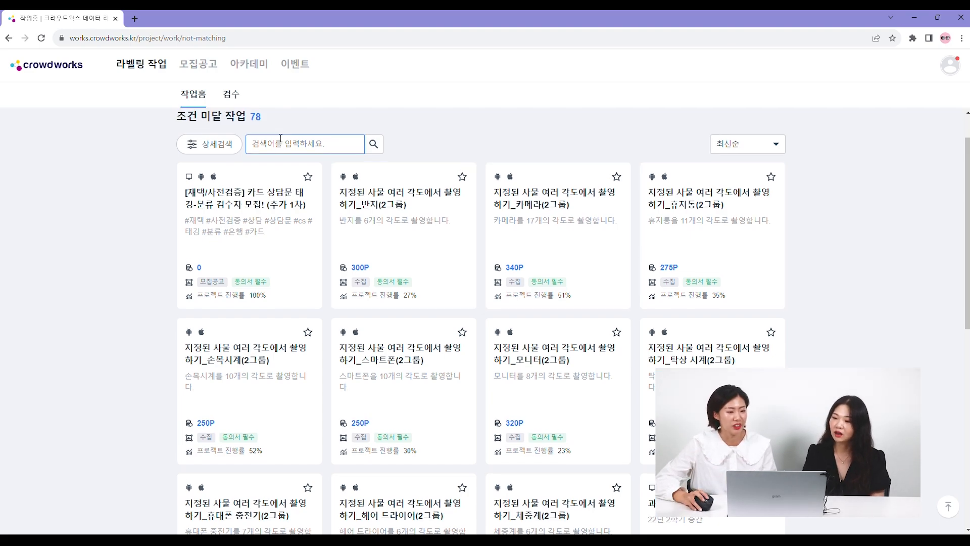
scroll(280, 138, "up", 1)
left_click(281, 136)
scroll(639, 320, "down", 8)
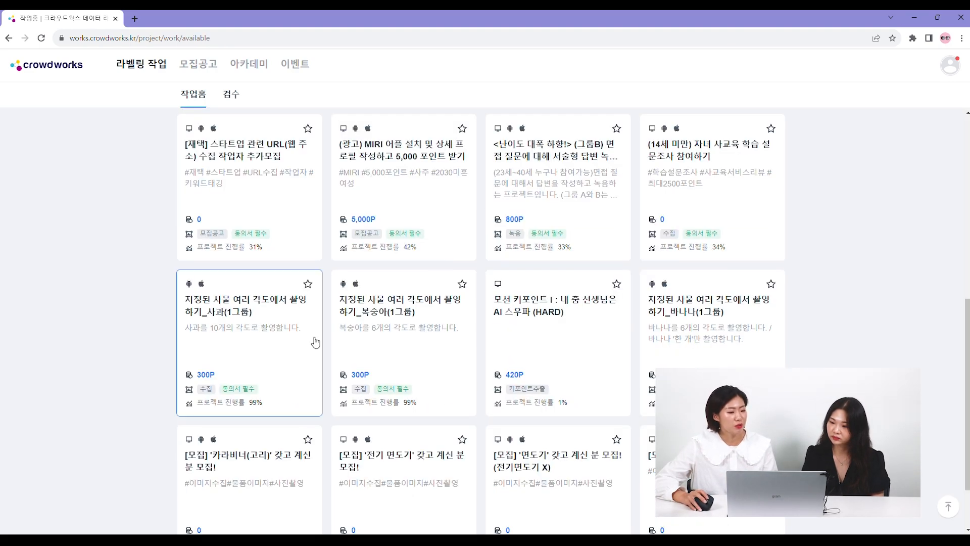
scroll(316, 342, "down", 2)
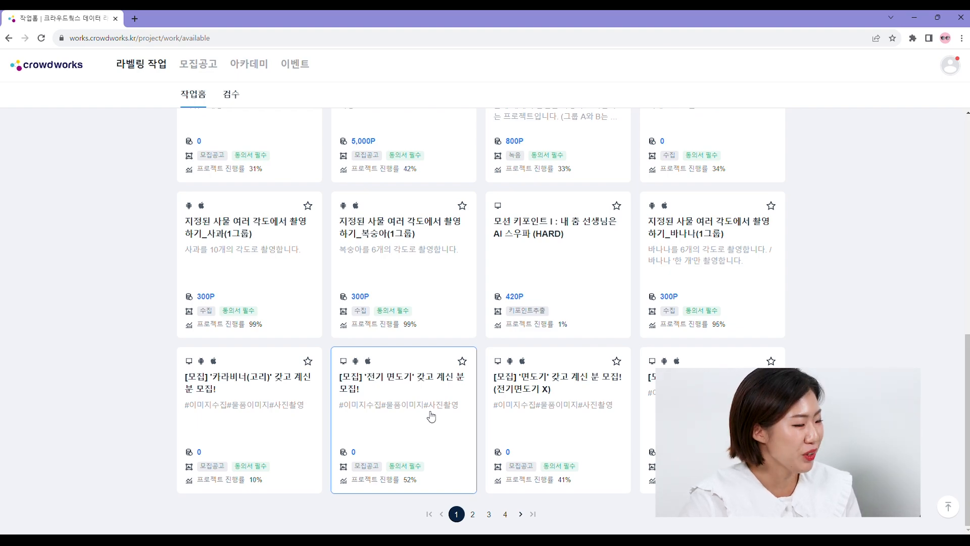
left_click(412, 404)
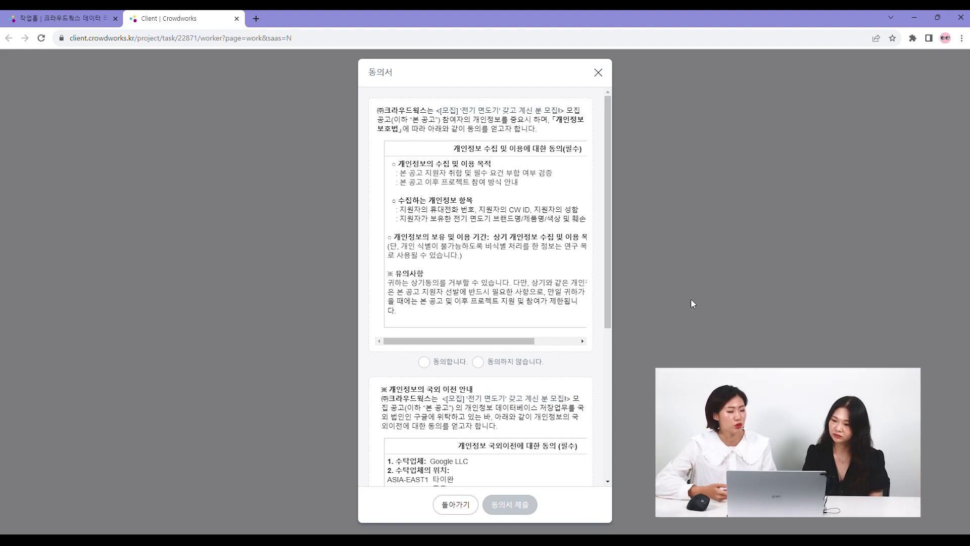
- Agree to both the personal information collection and overseas transfer terms, and submit the consent form
left_click(425, 362)
scroll(446, 369, "down", 5)
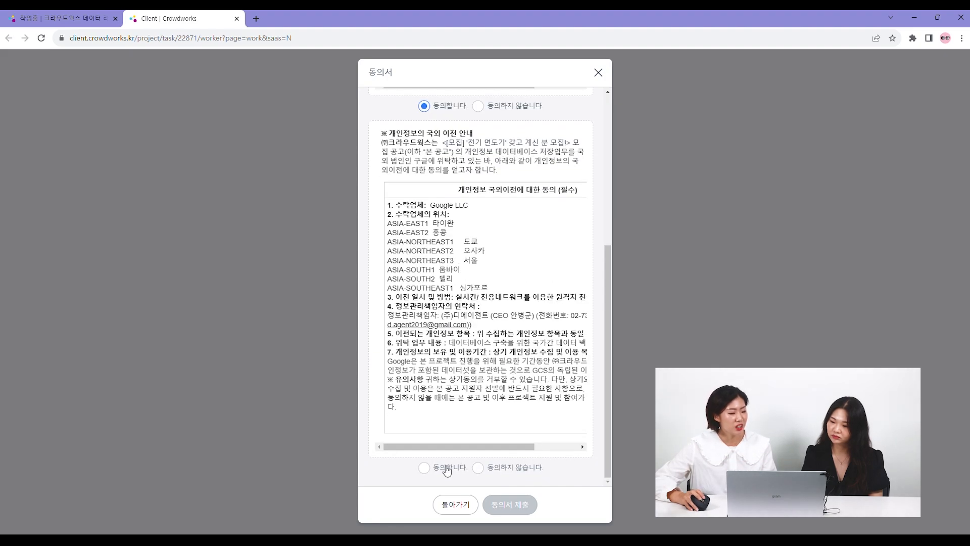
left_click(447, 468)
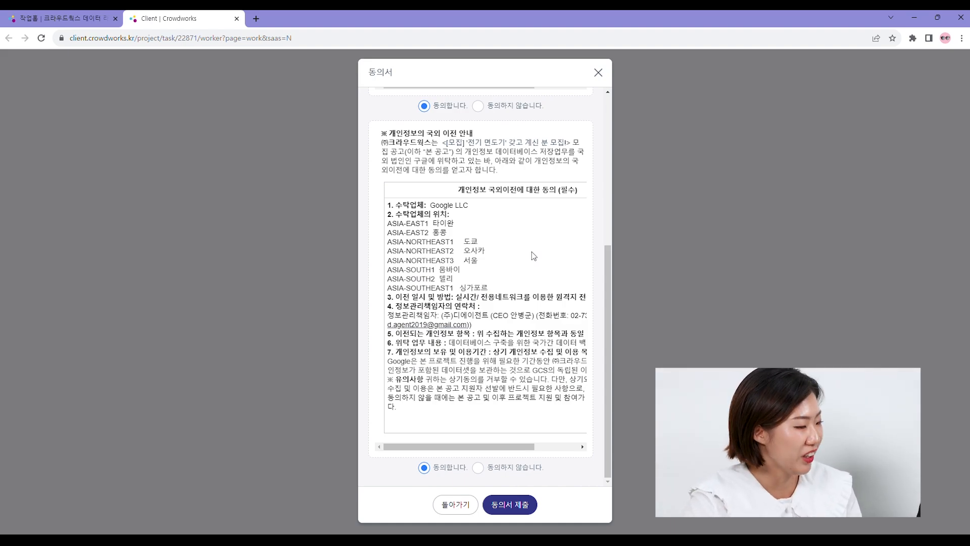
left_click(532, 508)
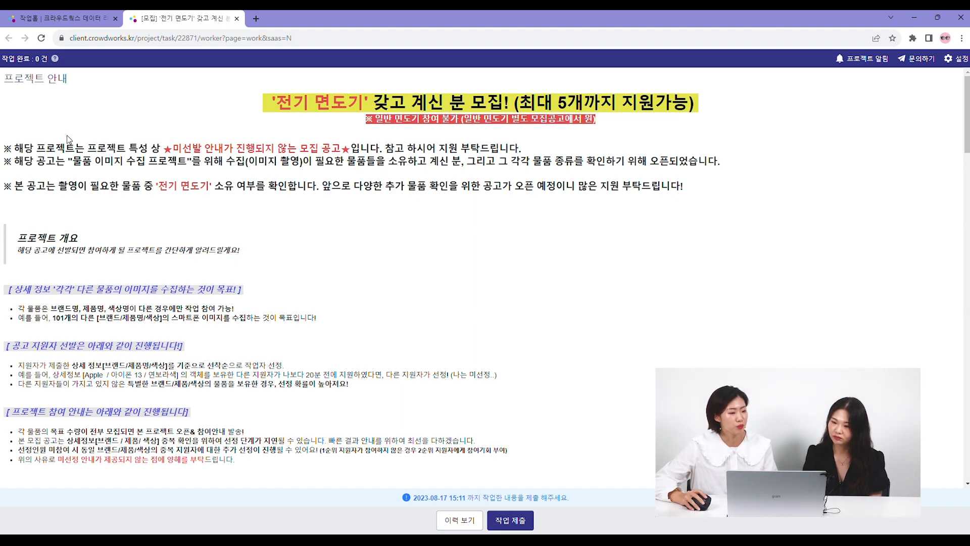
- Read through the electric shaver project's guide, application method, reward details, item information form and submission notes
scroll(815, 315, "down", 4)
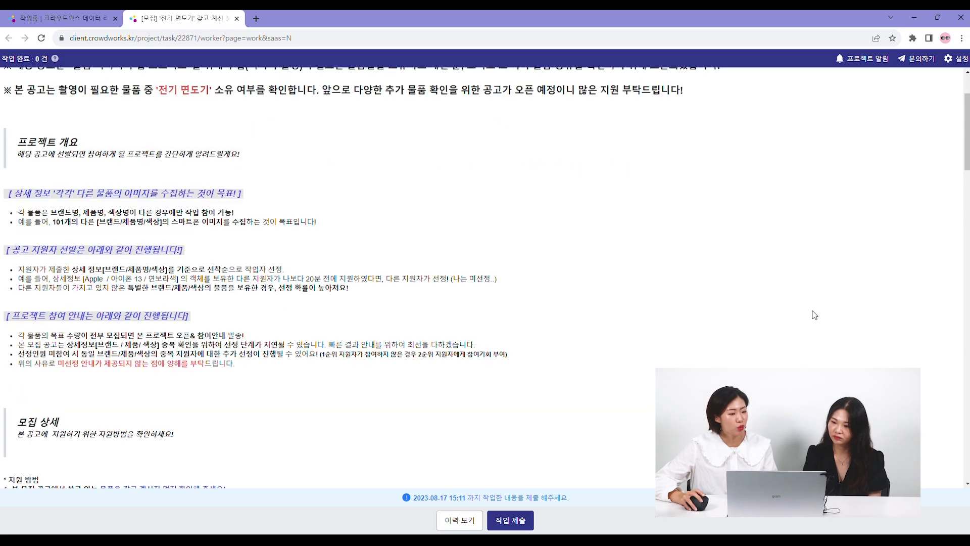
scroll(815, 315, "down", 4)
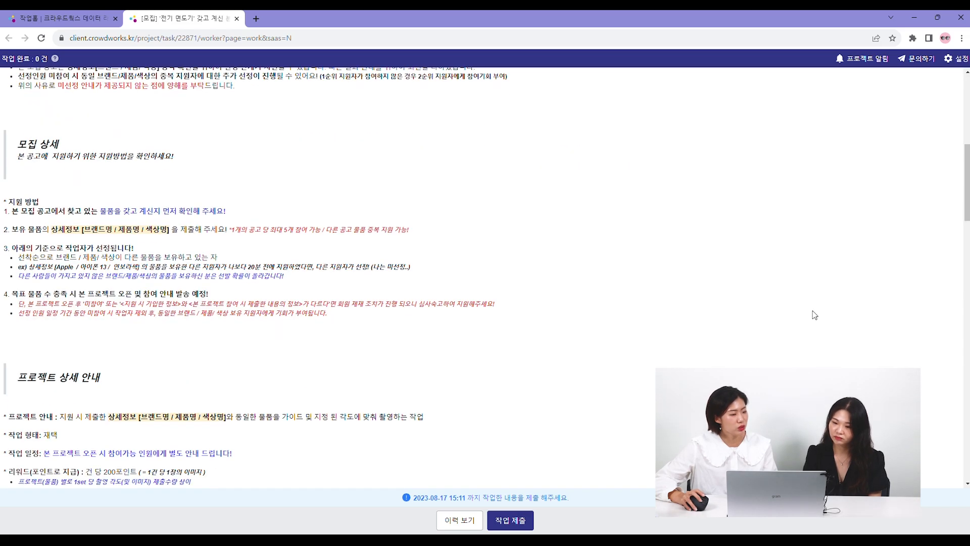
scroll(477, 368, "down", 7)
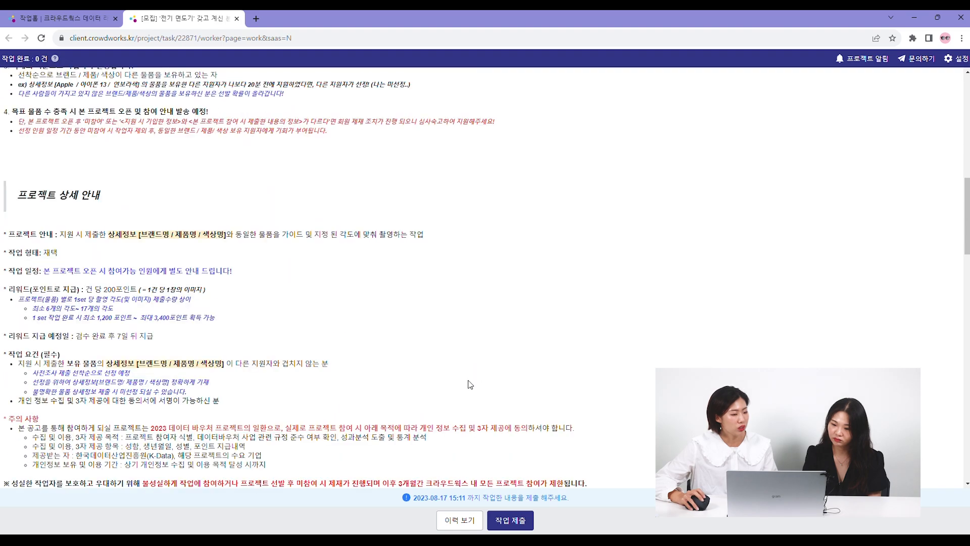
scroll(676, 352, "down", 5)
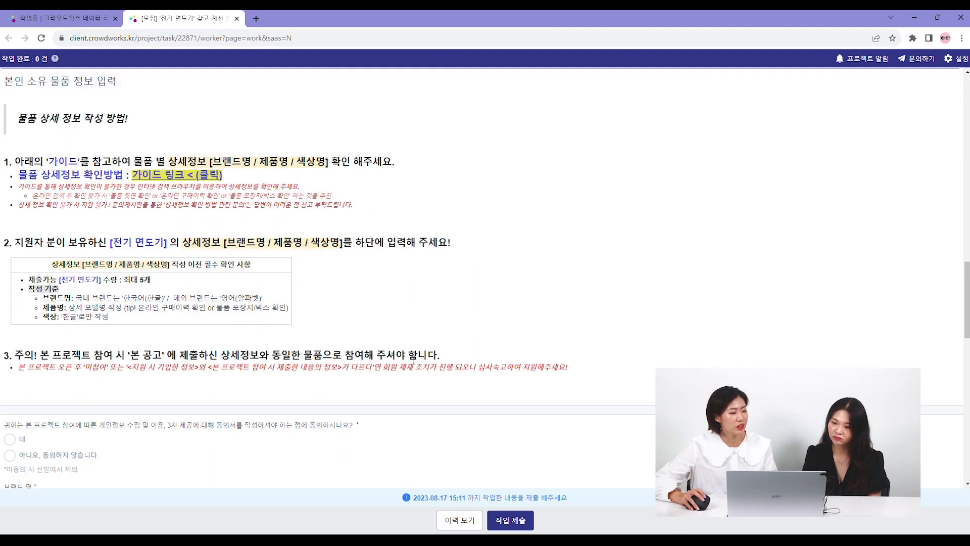
scroll(726, 329, "down", 5)
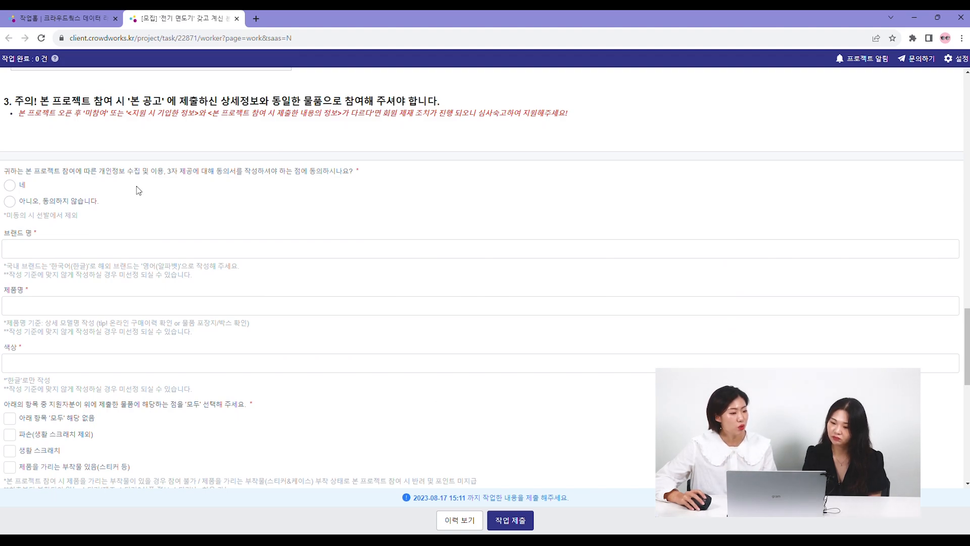
scroll(442, 384, "down", 7)
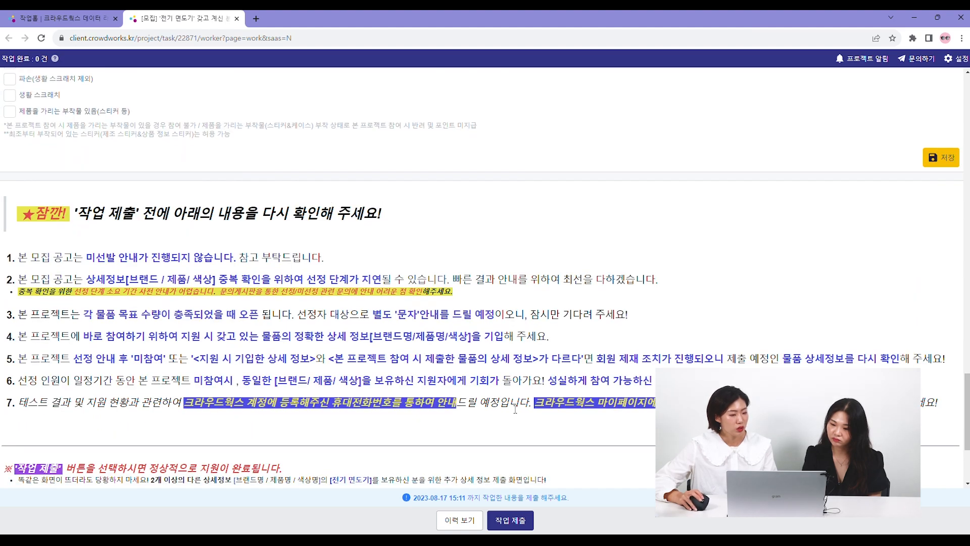
scroll(639, 404, "down", 3)
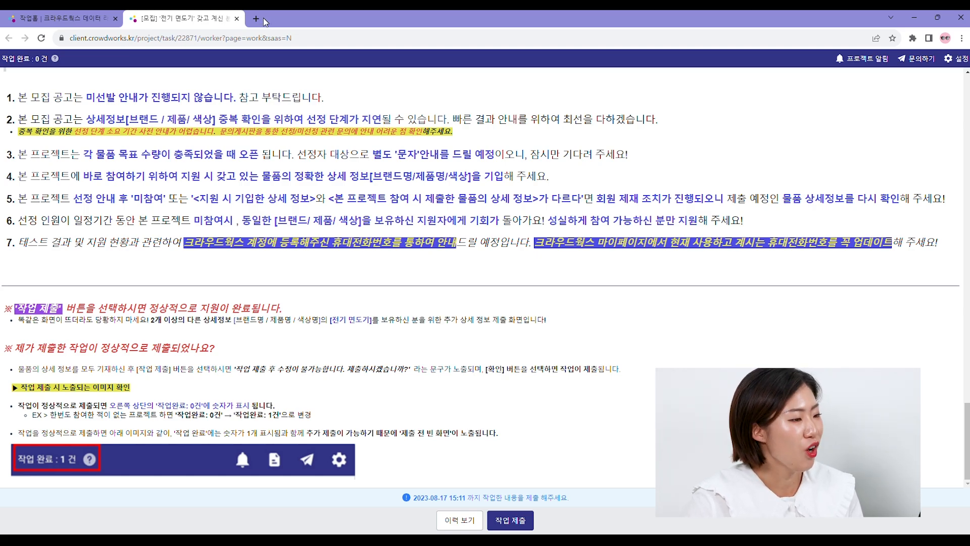
- Close the electric shaver project page and show the 참여 중인 작업 list on the work home
left_click(237, 19)
scroll(228, 143, "up", 10)
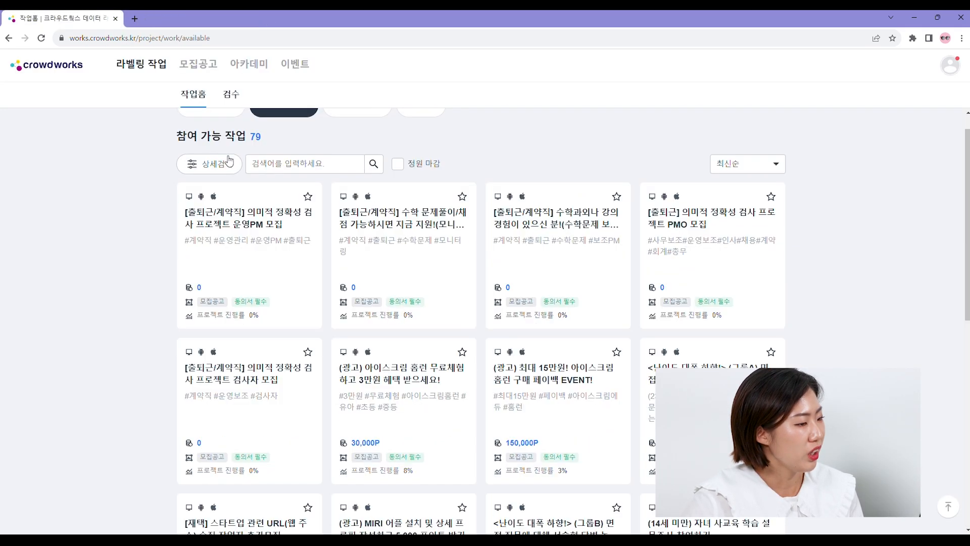
left_click(227, 141)
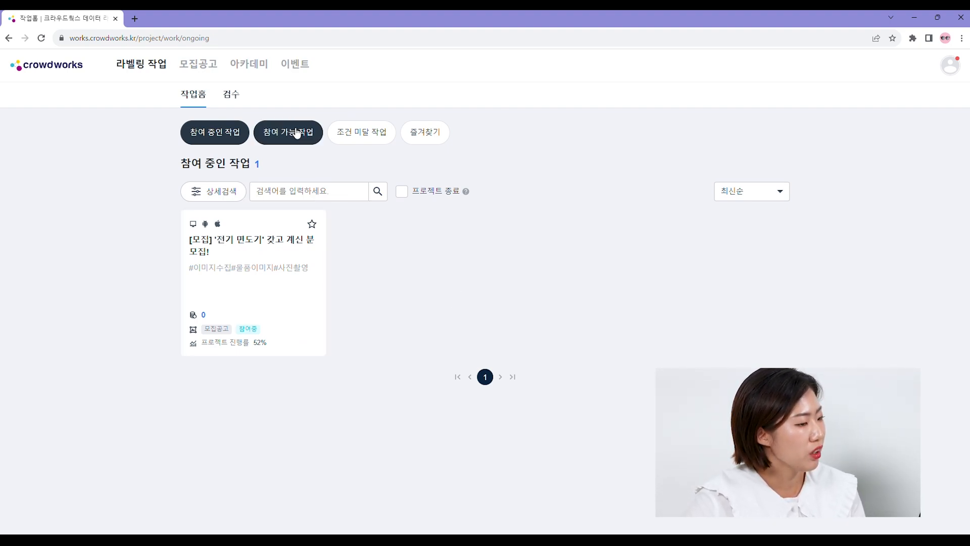
left_click(283, 189)
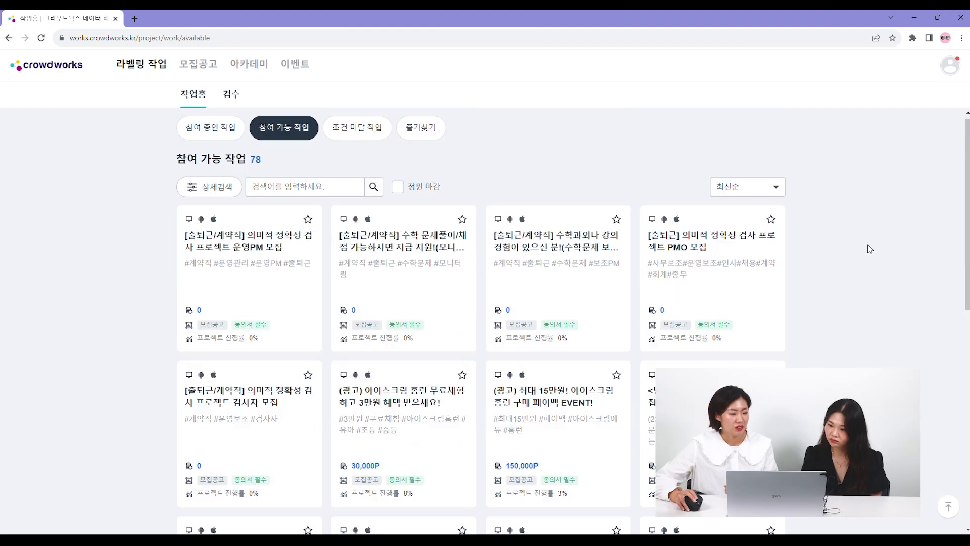
- Open the 작업 가이드 of the 모션 키포인트 I dance labeling task
scroll(868, 245, "up", 1)
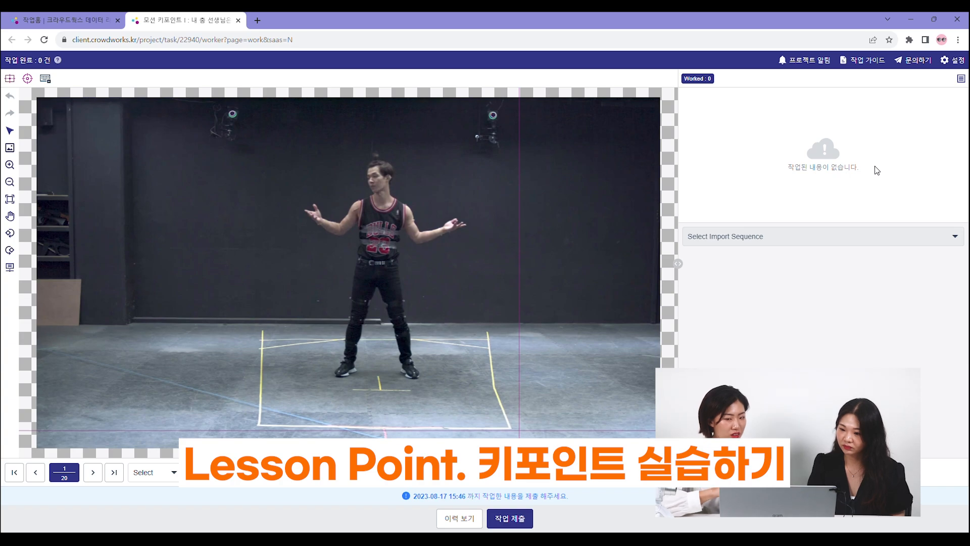
left_click(870, 61)
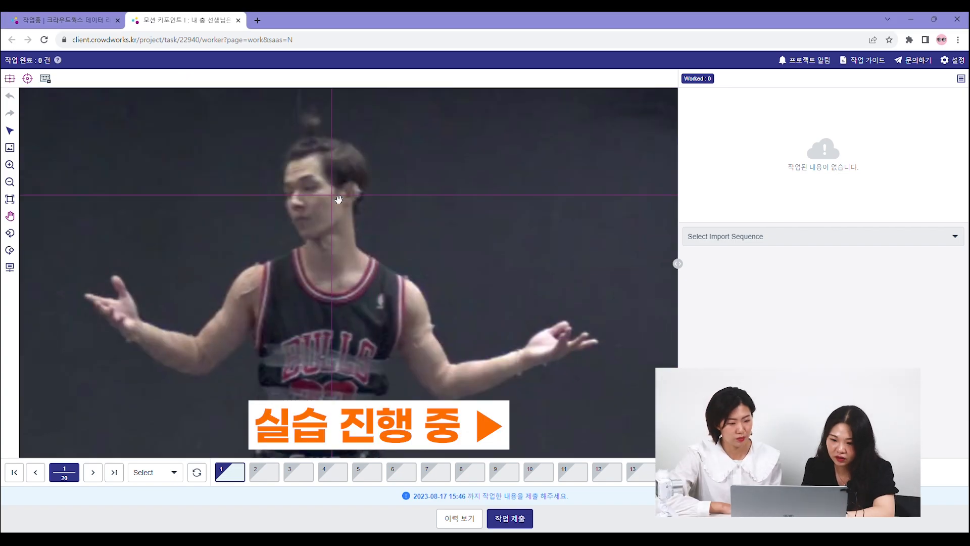
- Place keypoints P1 to P5 on the dancer's head: 머리끝, 오른쪽 눈, 왼쪽 눈, 코 and 입
scroll(340, 200, "up", 3)
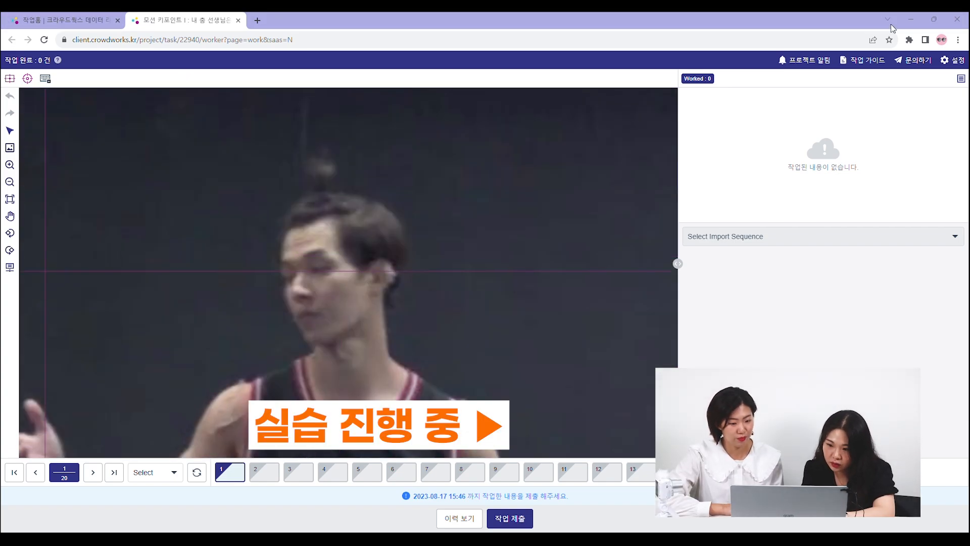
left_click(328, 218)
scroll(436, 238, "up", 3)
left_click(406, 213)
left_click(305, 243)
left_click(329, 282)
left_click(356, 365)
- Place the right ear, left ear and chin keypoints P6 to P8, marking 왼쪽 귀 as 가려짐
scroll(423, 352, "down", 2)
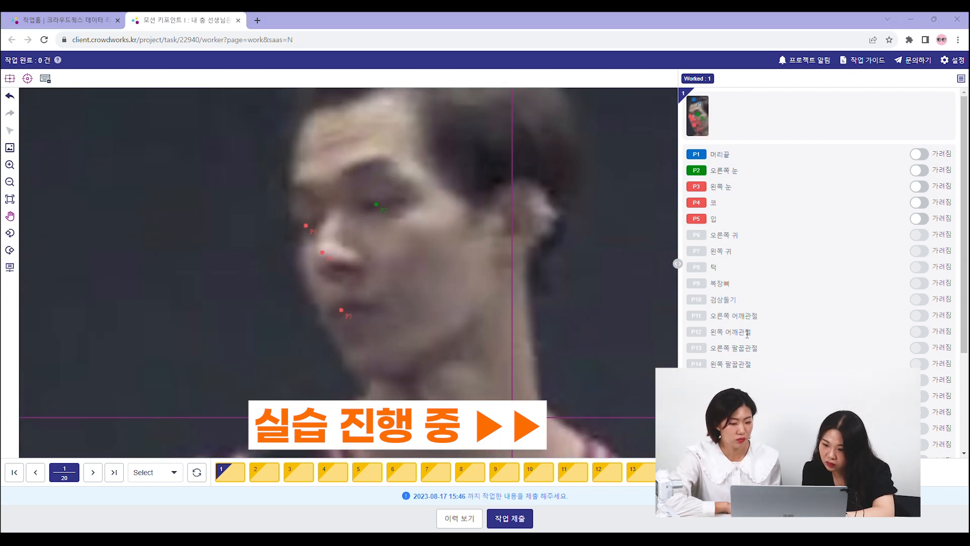
left_click(519, 223)
left_click(148, 320)
left_click(919, 251)
left_click(371, 378)
- Place keypoint P9 at the base of the neck and P10 (검상돌기) on the chest above the BULLS lettering
scroll(379, 397, "down", 5)
left_click(326, 203)
left_click_drag(493, 282, 502, 296)
left_click(331, 248)
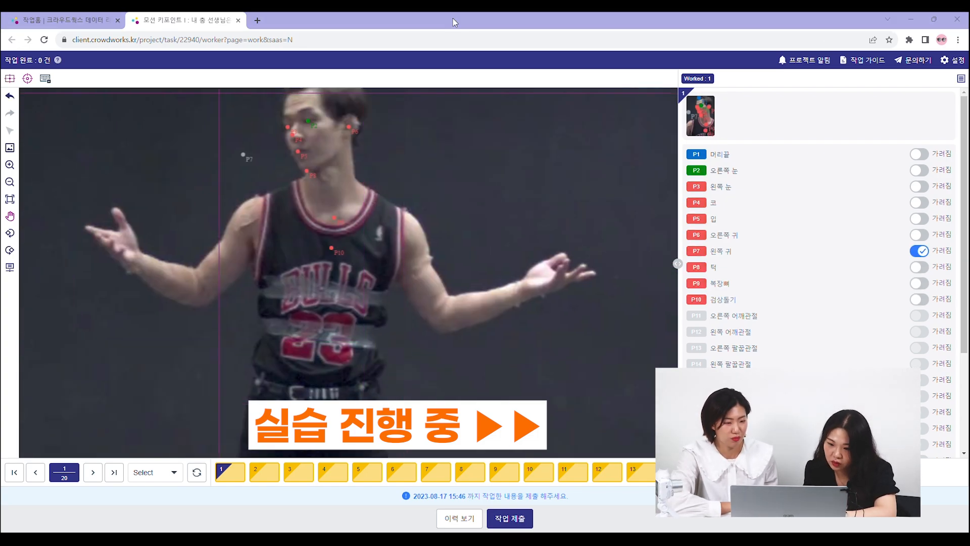
- Place keypoints P11 to P16 on both shoulders, elbows and wrists, starting each pair on the image's right side
left_click(414, 249)
left_click(245, 227)
left_click(445, 315)
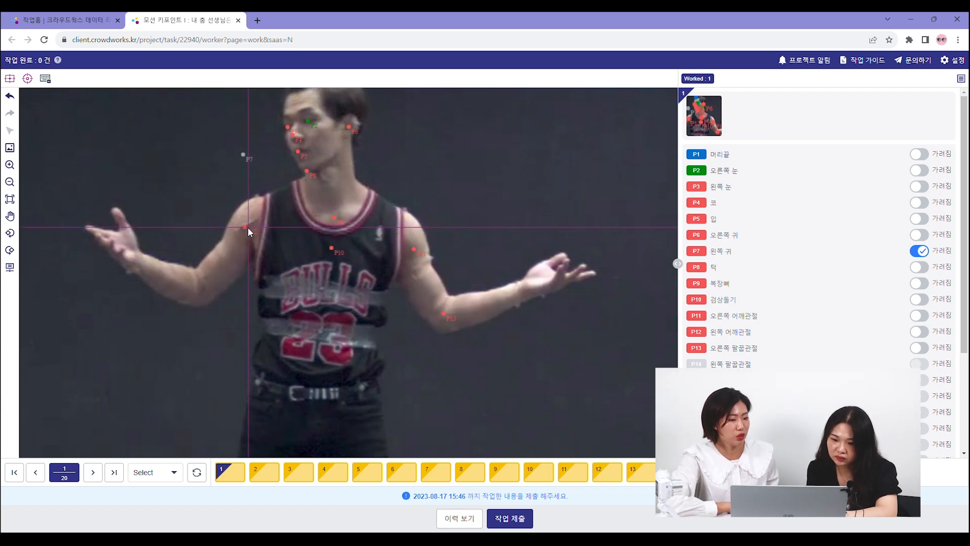
left_click(199, 286)
left_click(523, 287)
left_click(142, 263)
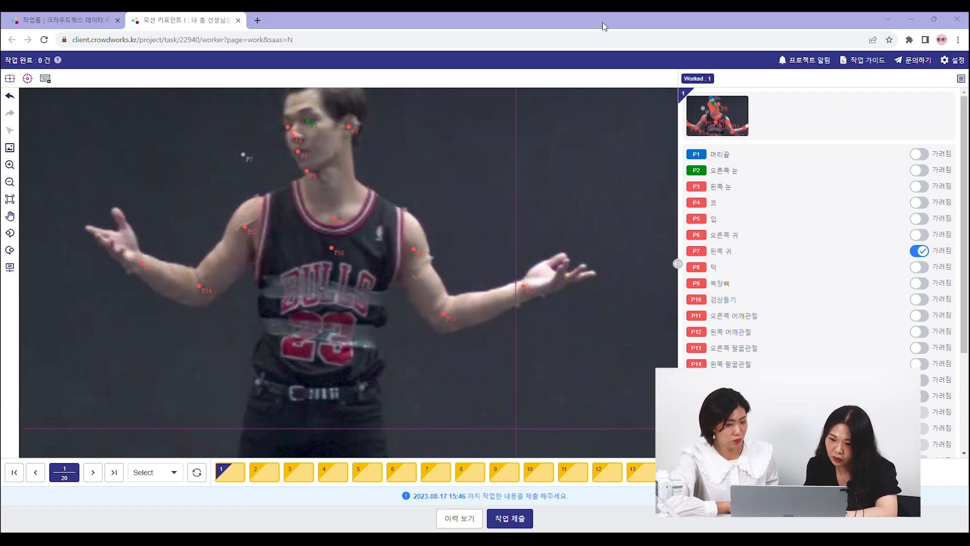
- Place keypoints P17, P18 and P19 level across the lower jersey above the belt, in centre, image-right and image-left order
left_click_drag(421, 402, 398, 258)
left_click_drag(310, 349, 334, 297)
scroll(333, 296, "up", 2)
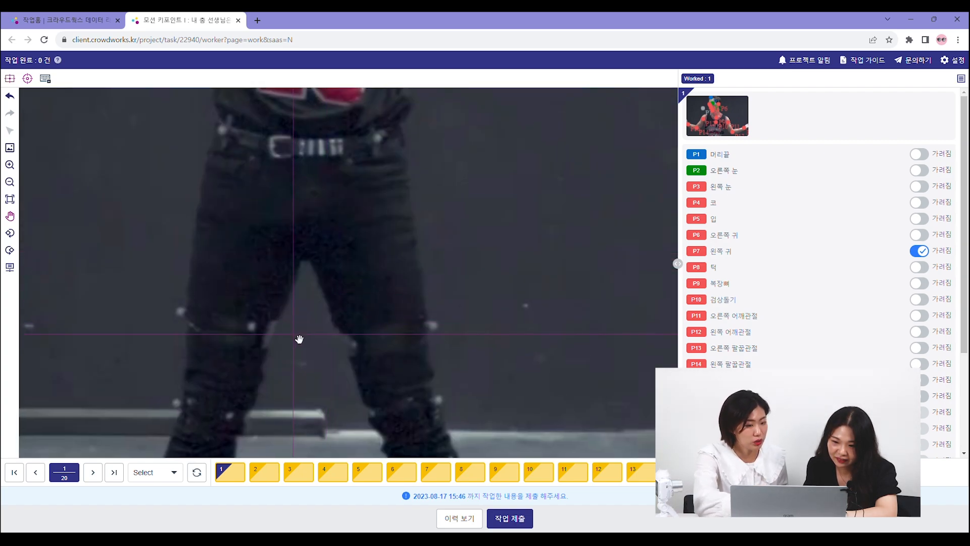
left_click_drag(299, 339, 308, 360)
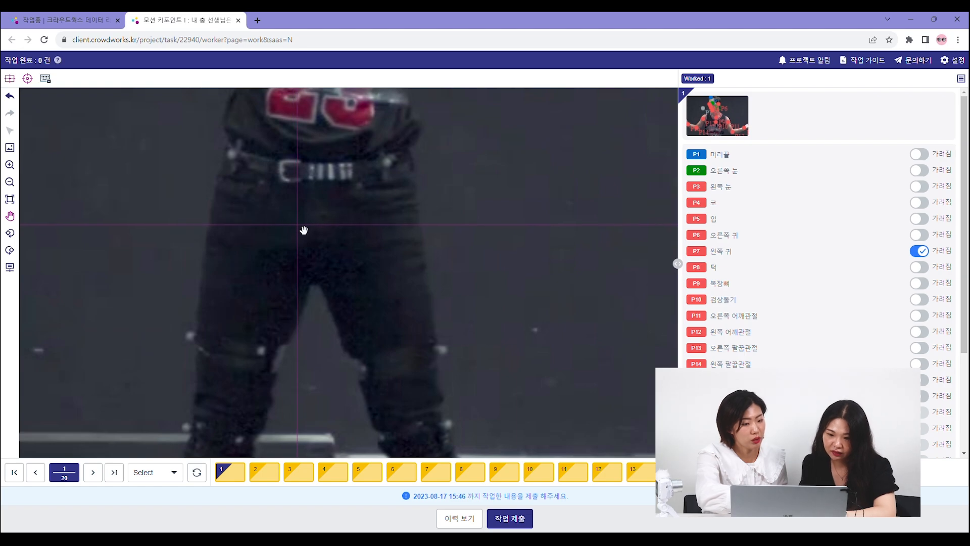
key("space")
left_click_drag(344, 143, 342, 278)
key("space")
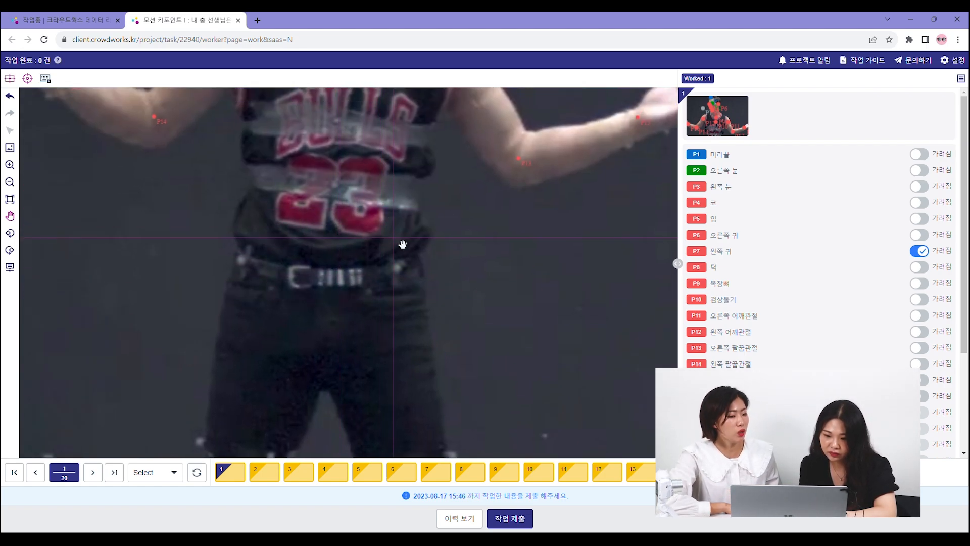
key("space")
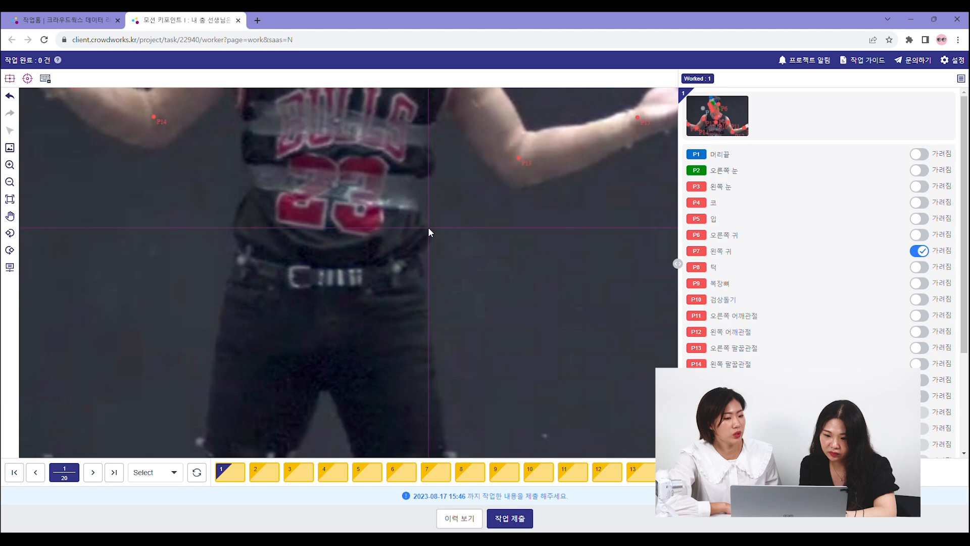
left_click(325, 225)
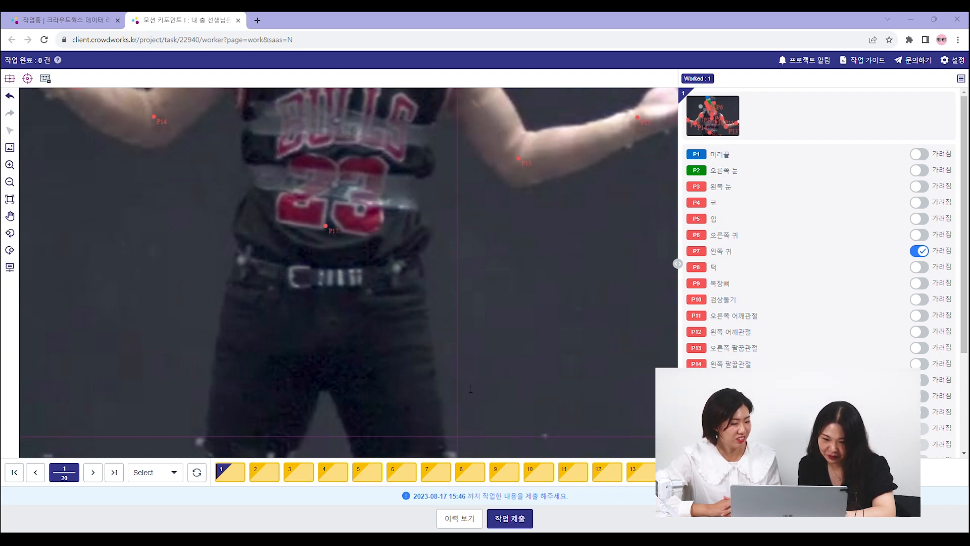
left_click(540, 19)
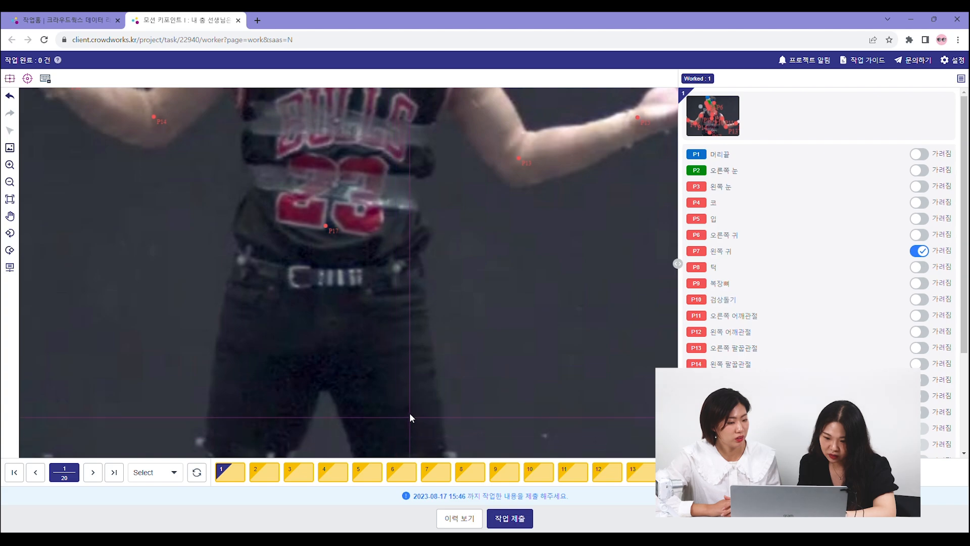
left_click(376, 227)
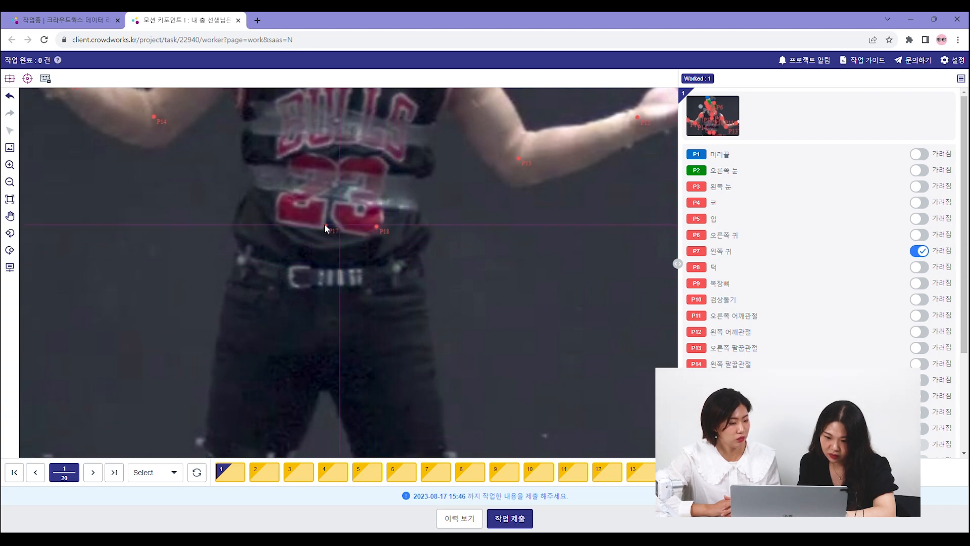
left_click(262, 225)
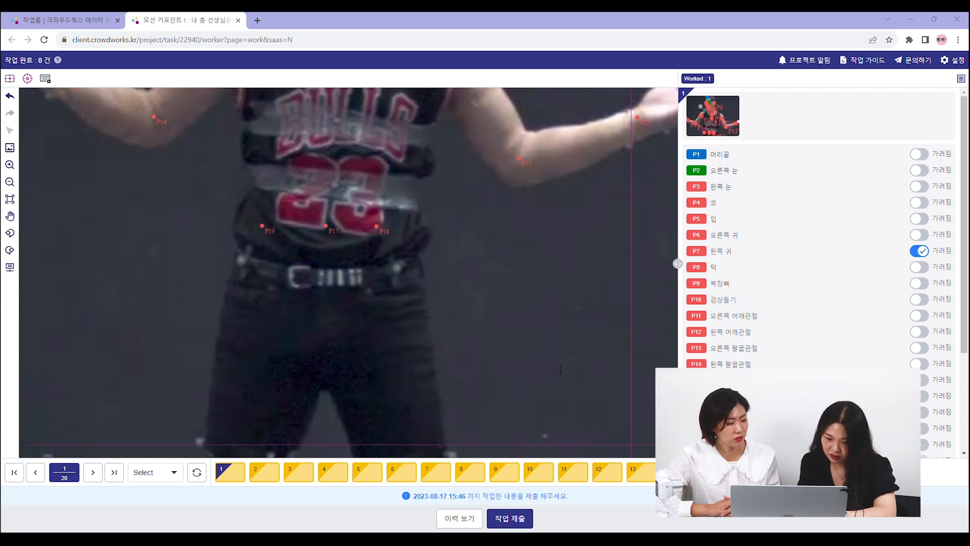
- Place keypoint P20 at the dancer's crotch, directly below P17
left_click_drag(327, 253, 340, 164)
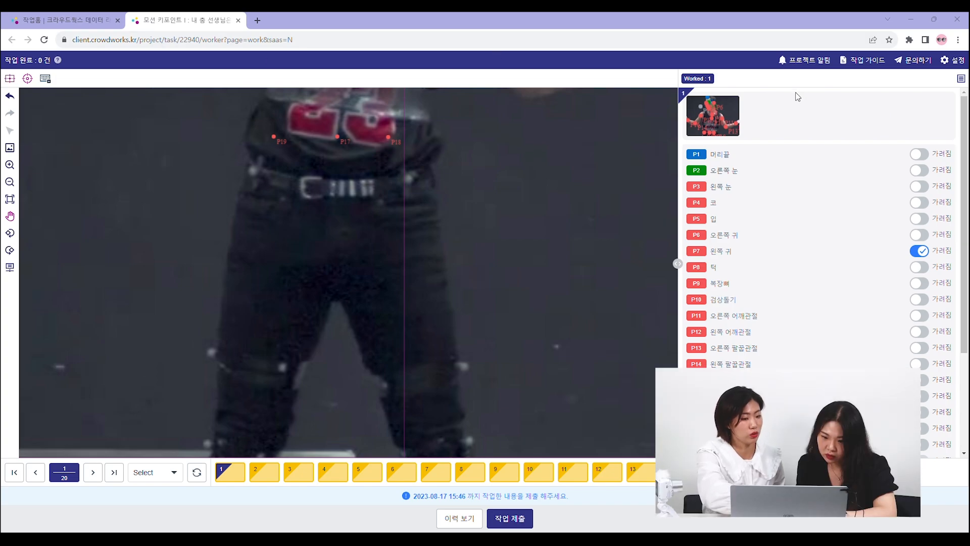
left_click(764, 67)
key("space")
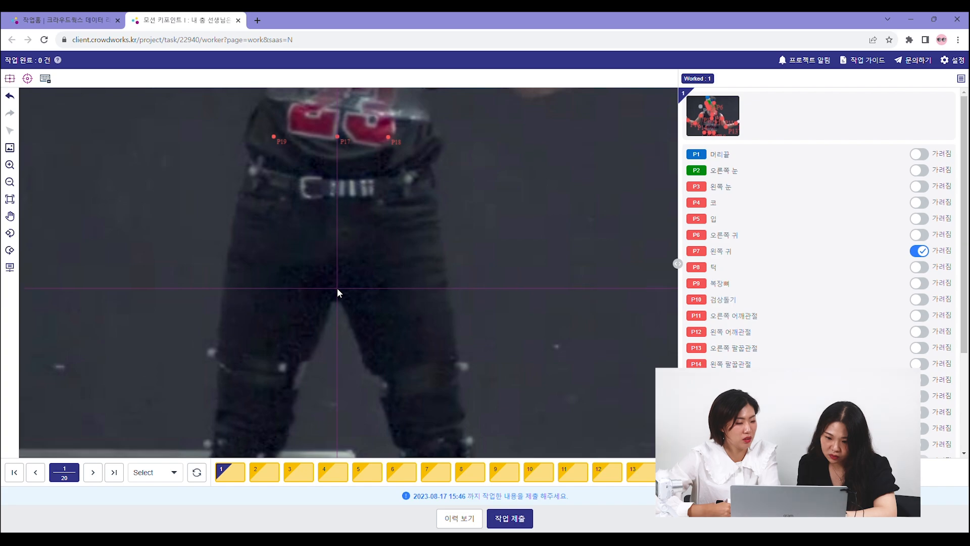
left_click(337, 288)
- Try placing P21 and P22 on the two thighs above the knee bands, and undo both points
key("space")
left_click_drag(384, 399, 394, 221)
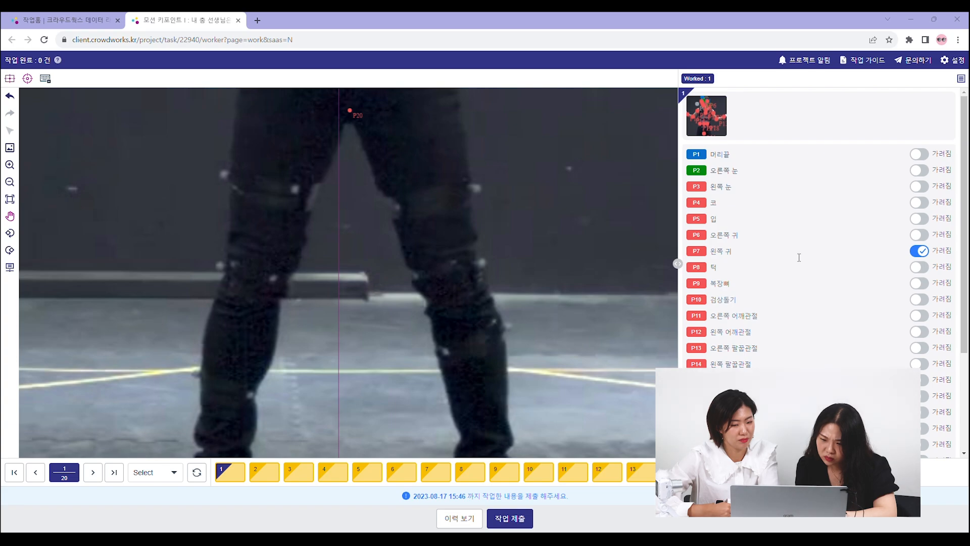
scroll(374, 152, "up", 3)
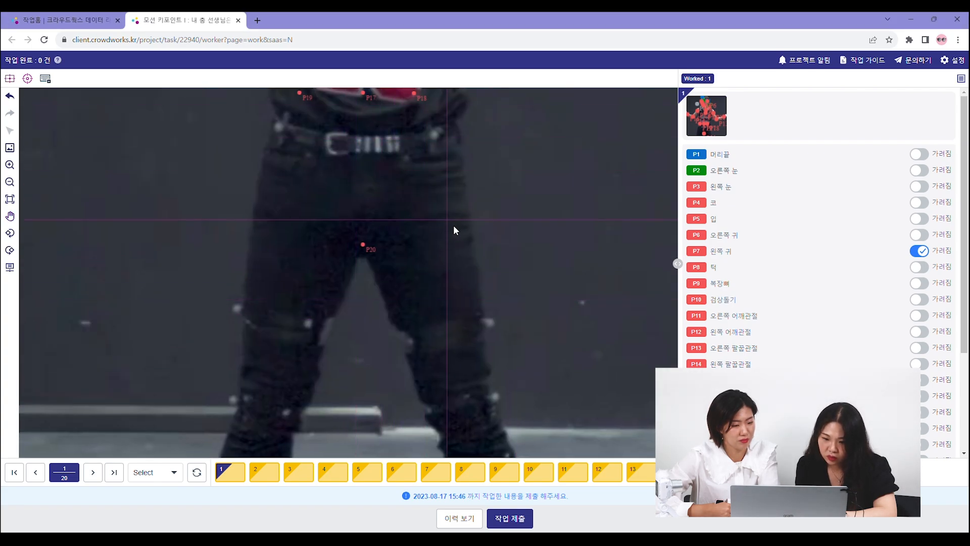
left_click(432, 278)
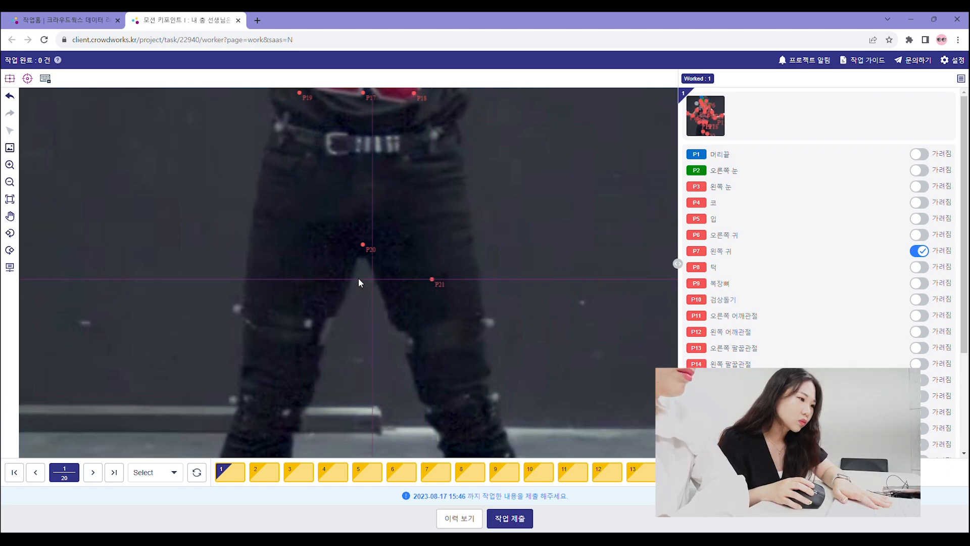
left_click(293, 279)
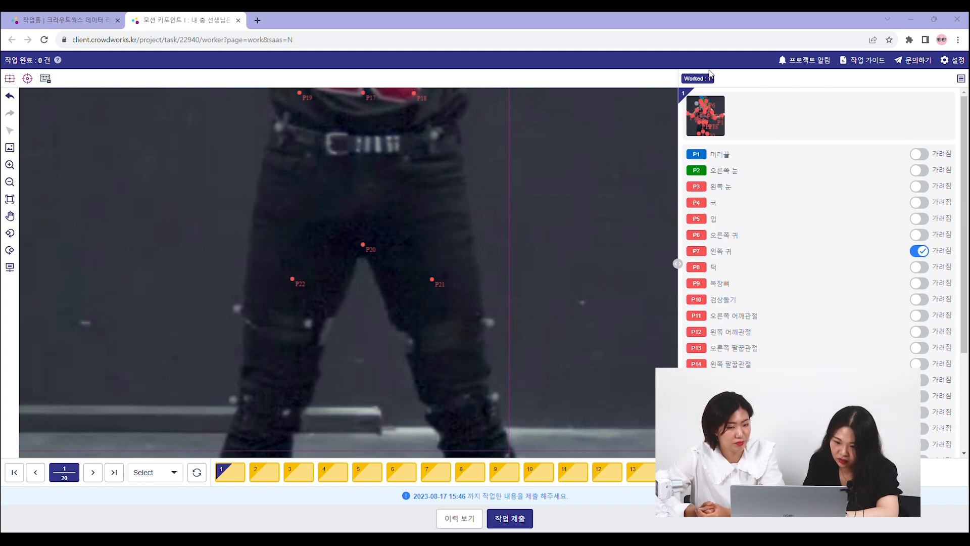
left_click(10, 96)
left_click(10, 96)
- Place P21 and P22 on the thighs just below crotch level, and P23 and P24 on the knees
left_click(429, 275)
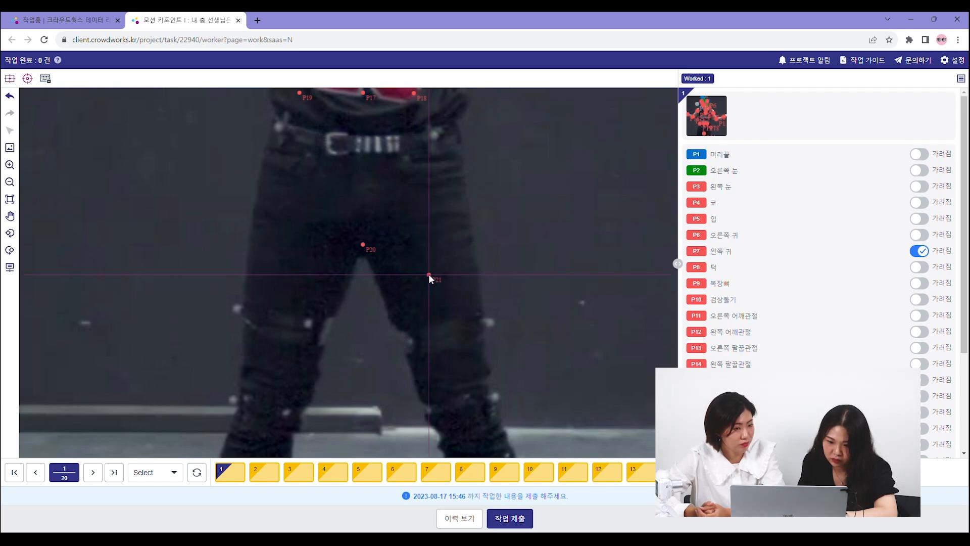
left_click(295, 275)
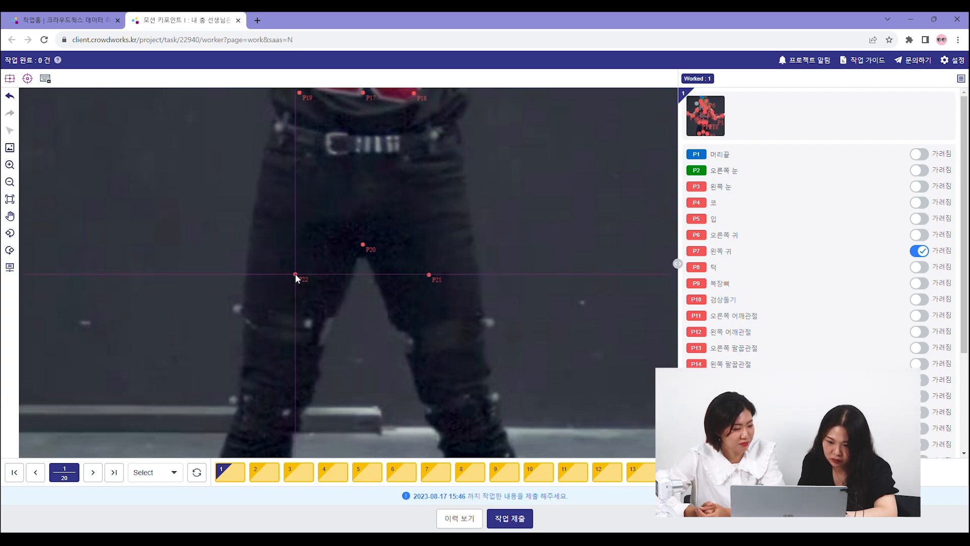
left_click(606, 24)
left_click_drag(466, 404, 446, 246)
left_click(446, 254)
left_click(246, 255)
- Place P25 on the image-left ankle and P26 on the image-right ankle at the same height
key("space")
left_click_drag(372, 384, 368, 270)
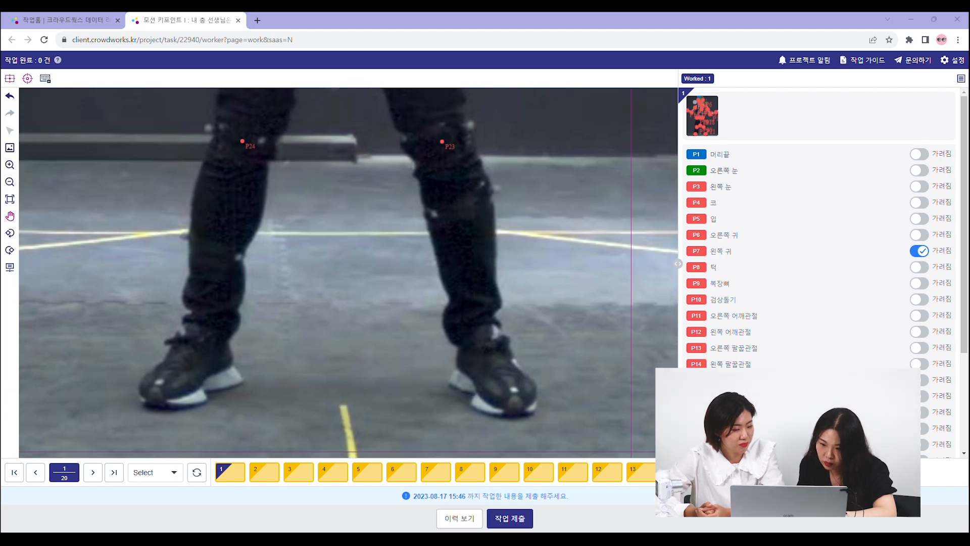
left_click(440, 16)
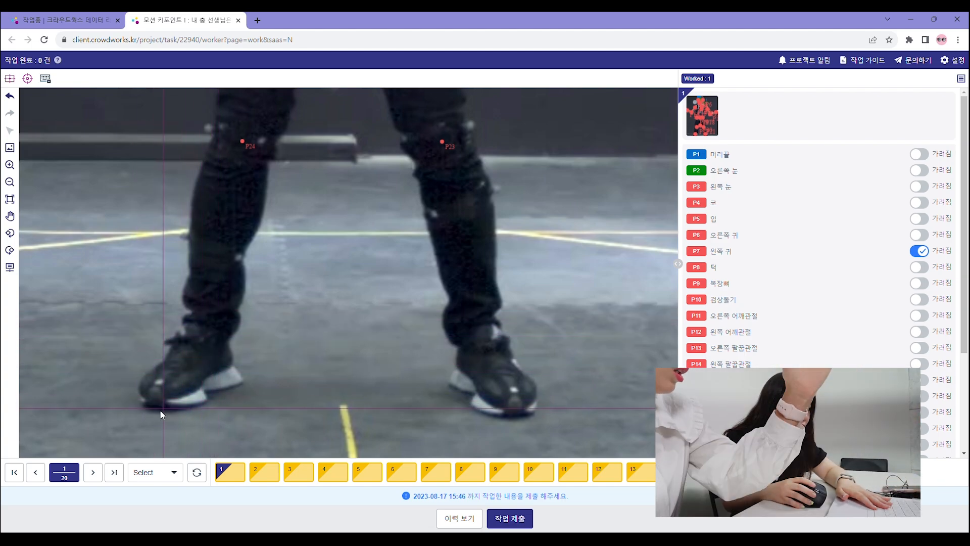
left_click(213, 331)
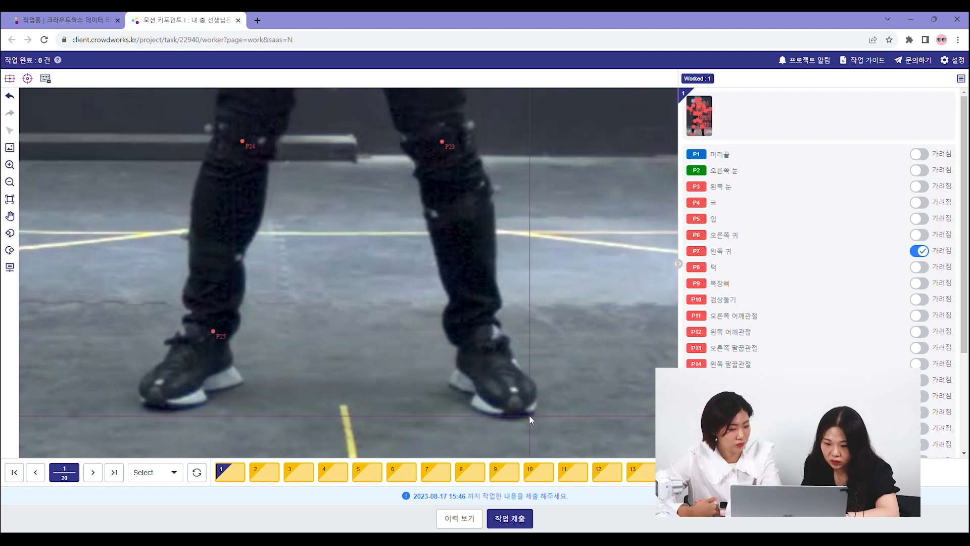
left_click(483, 331)
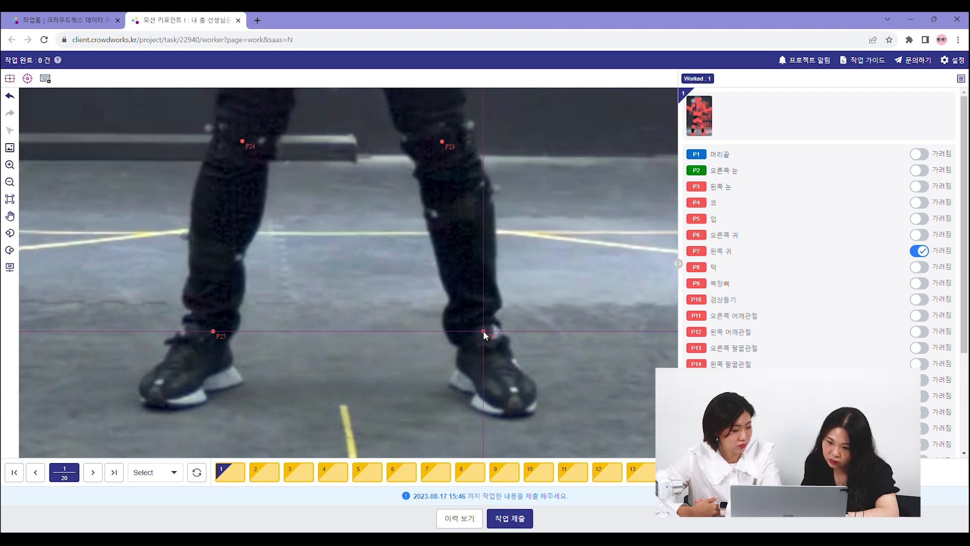
key("space")
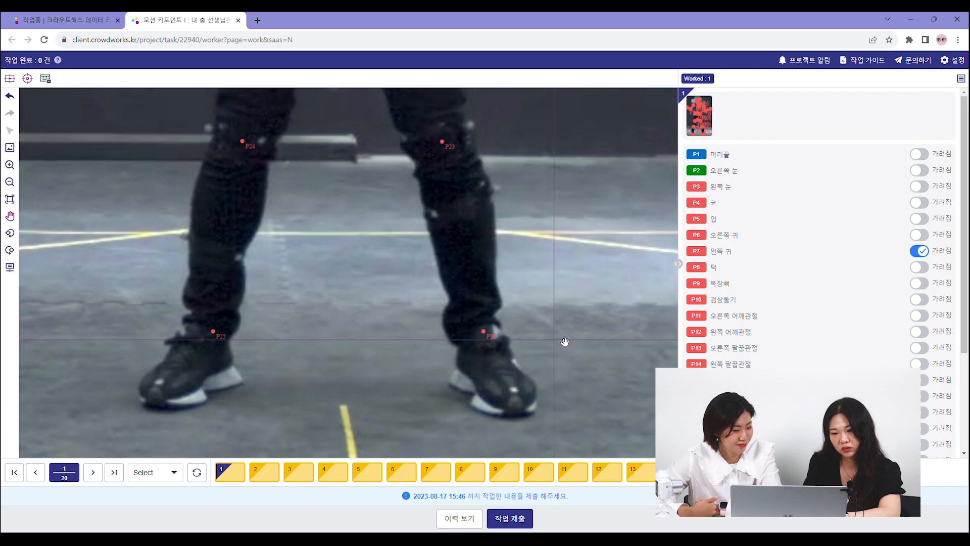
scroll(588, 322, "down", 3)
scroll(591, 326, "down", 4)
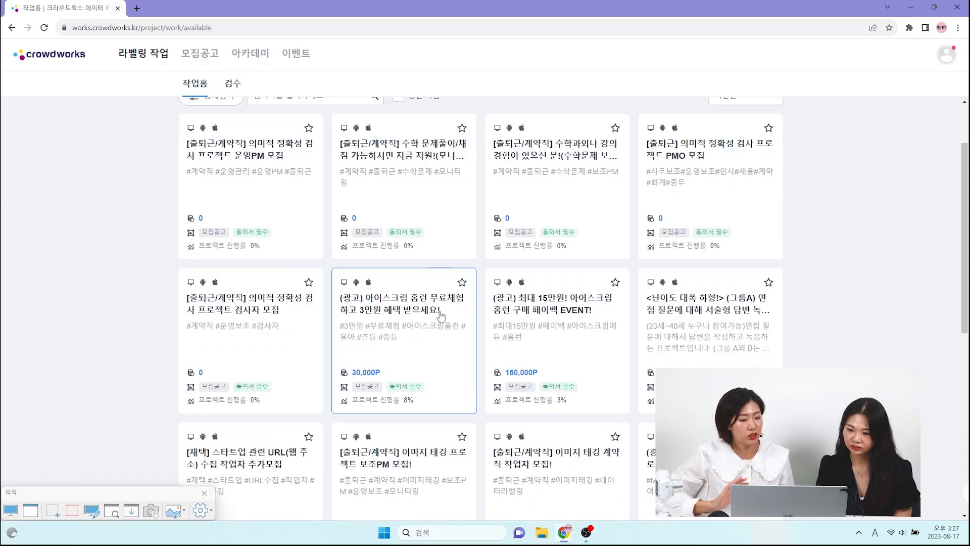
- Open the project 모션 키포인트 I : 내 춤 선생님은 AI 스우파 (HARD) from the available work list
scroll(445, 316, "down", 3)
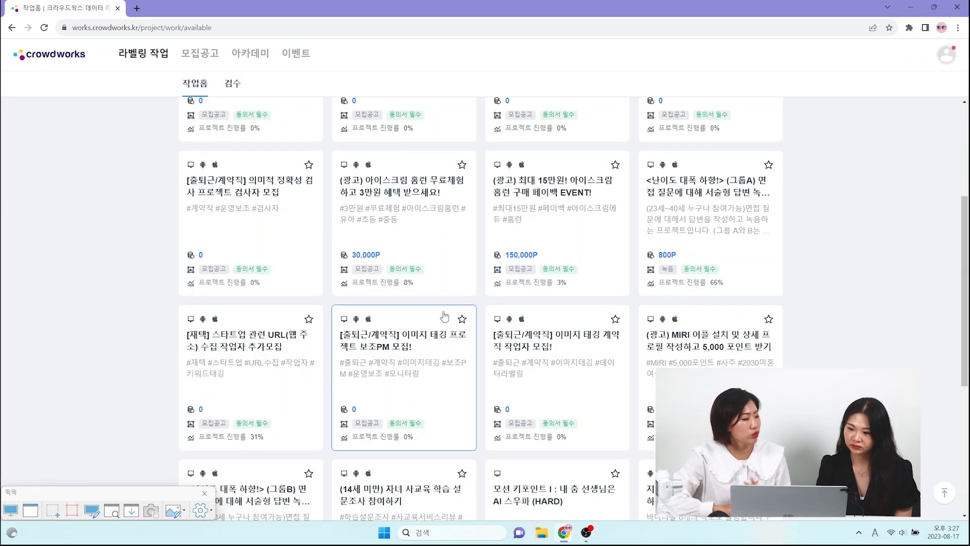
scroll(445, 317, "down", 2)
left_click(561, 348)
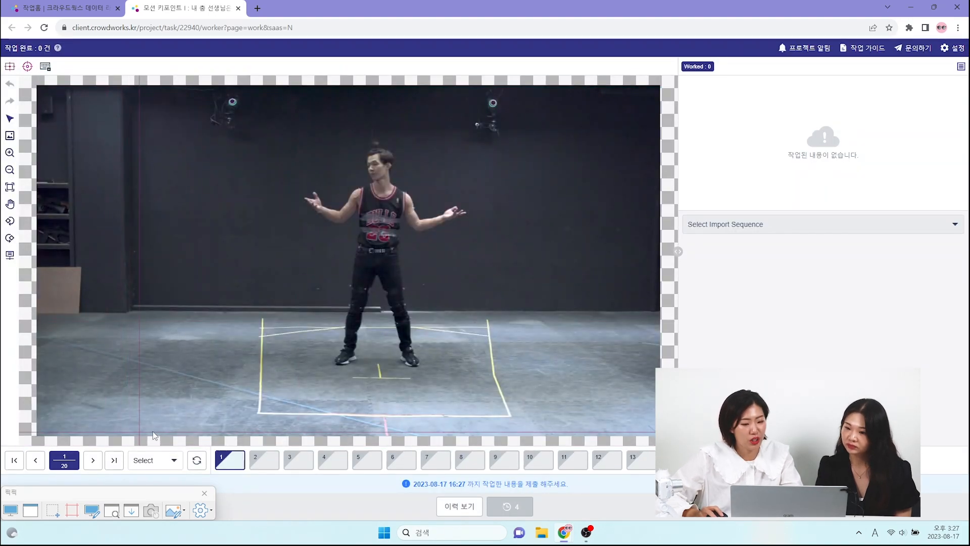
- Switch to the Notion work guide for 모션 키포인트 I and review the keypoint criteria down to 9. 복장뼈
scroll(381, 174, "up", 5)
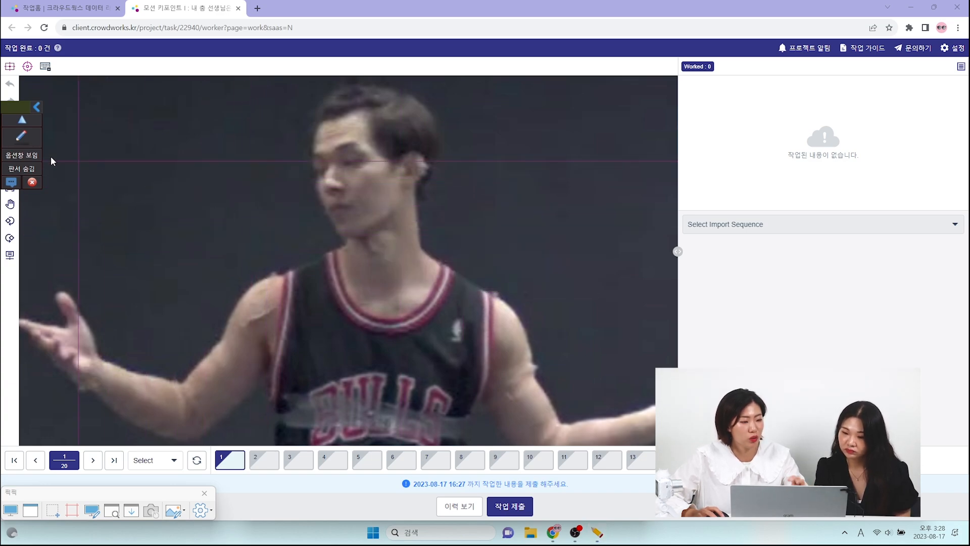
left_click(28, 135)
mouse_move(23, 185)
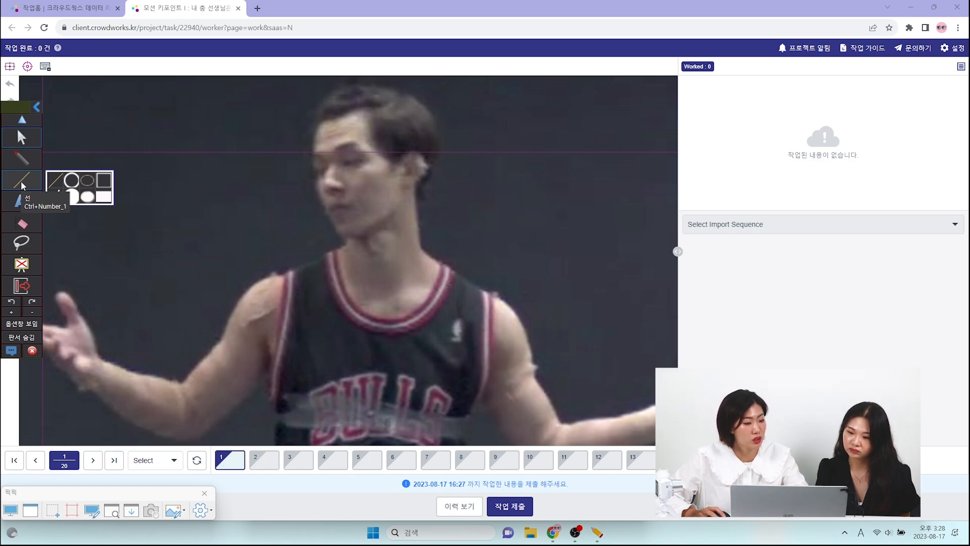
left_click(21, 158)
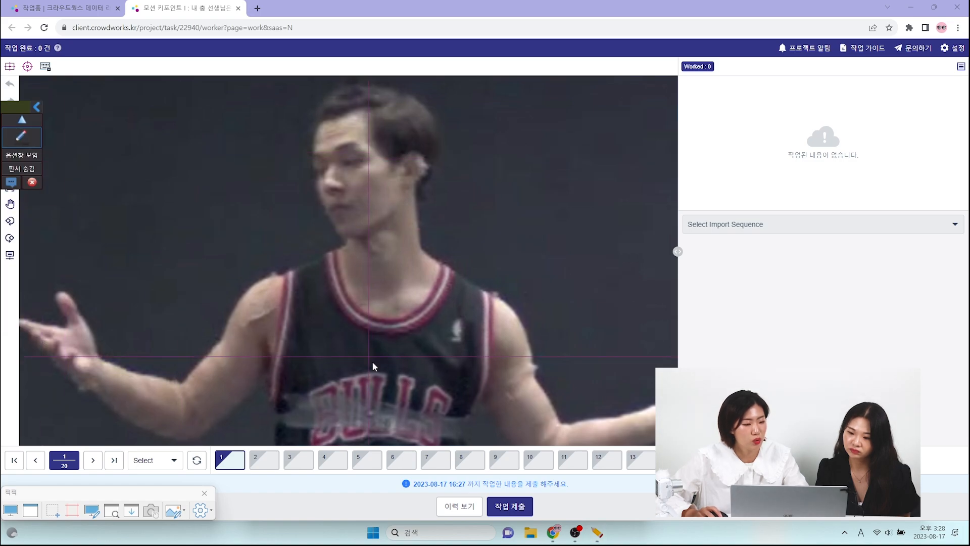
scroll(390, 299, "up", 3)
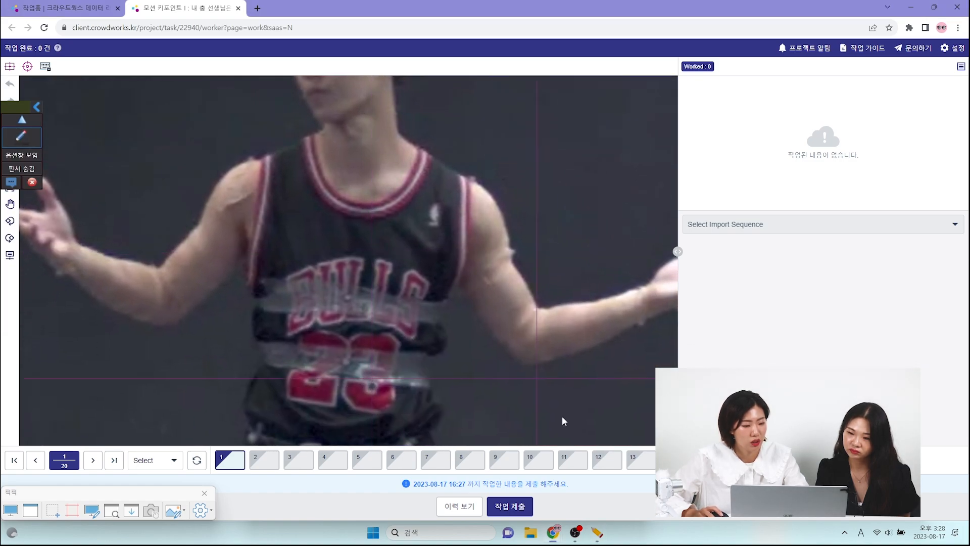
mouse_move(551, 539)
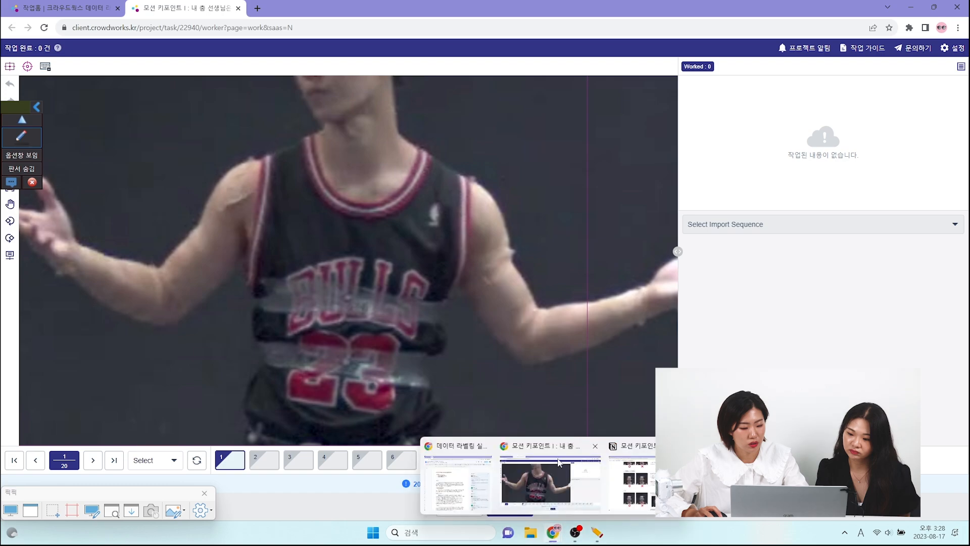
left_click(655, 480)
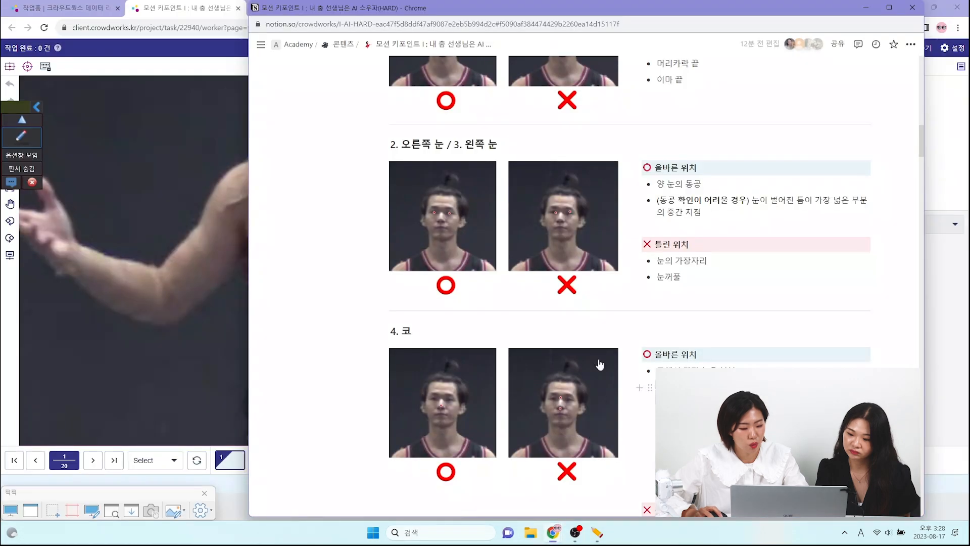
right_click(588, 418)
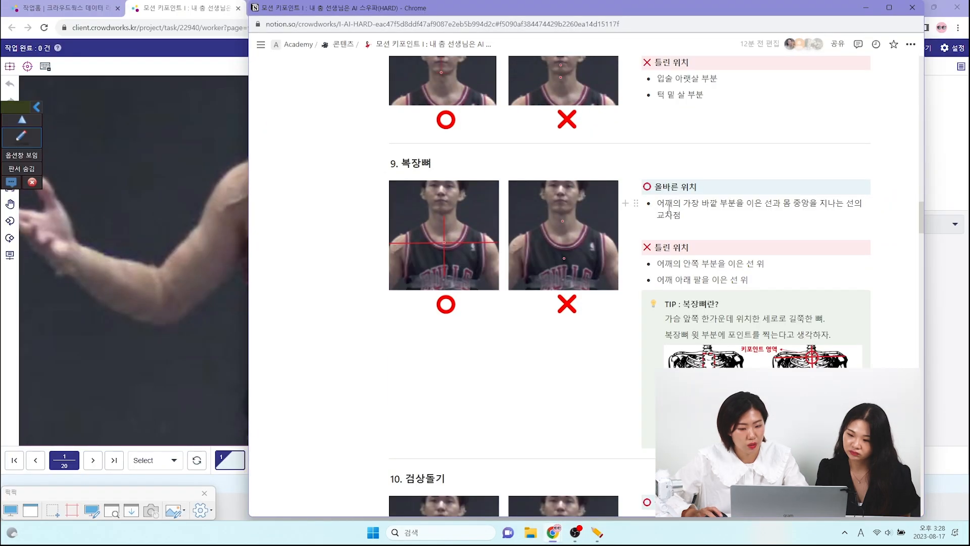
- Try drawing a straight annotation line joining the outer edges of the dancer's two shoulders
left_click(21, 135)
left_click(147, 217)
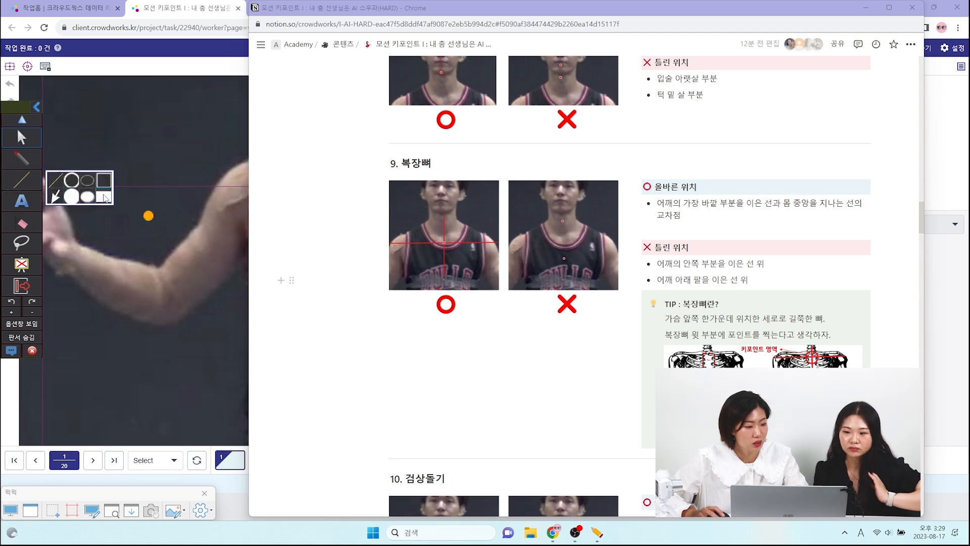
left_click(29, 199)
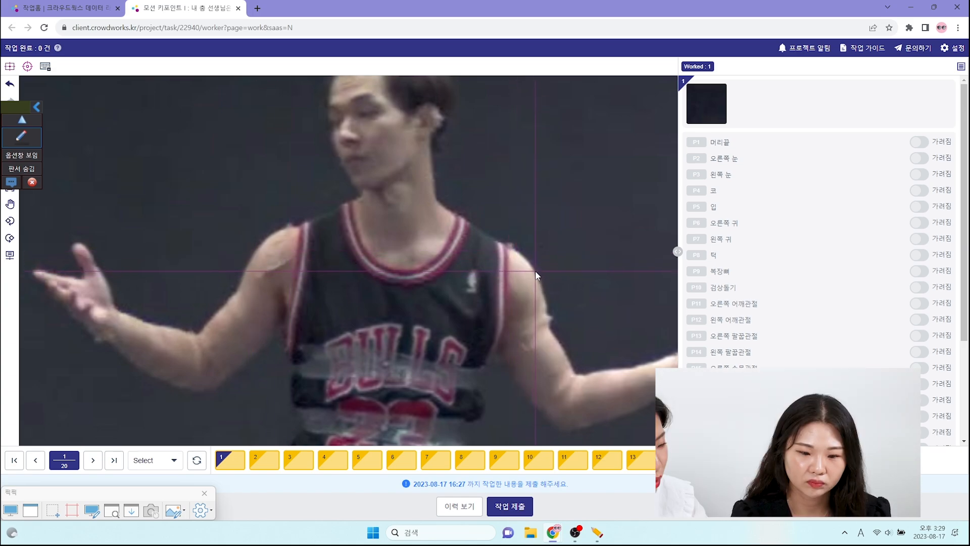
left_click(29, 135)
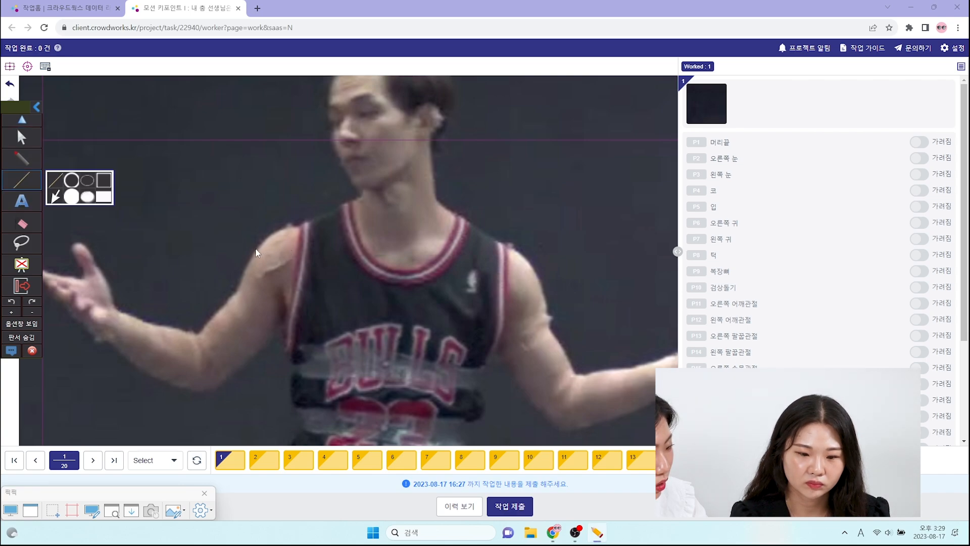
left_click_drag(257, 249, 535, 272)
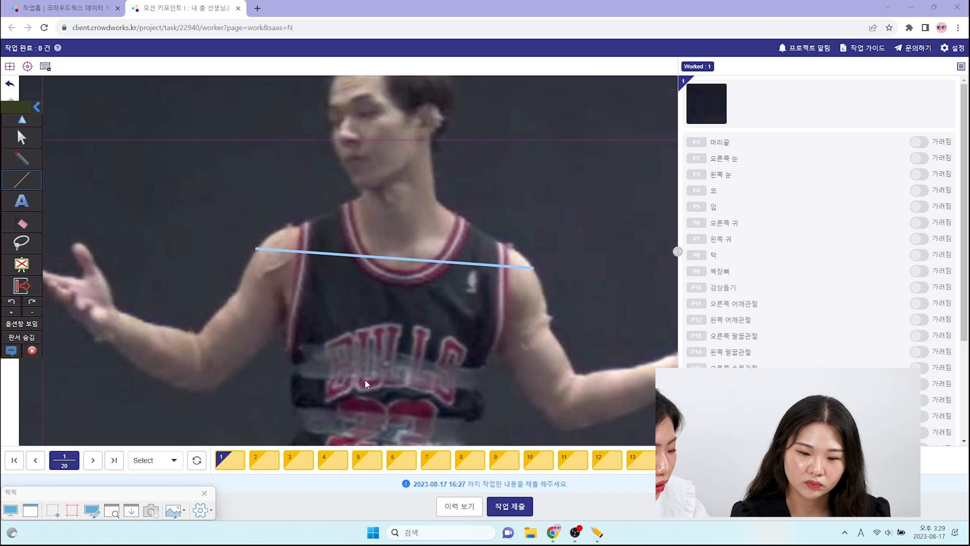
- Check the correct position for 9. 복장뼈 in the Notion guide and return to the dancer image
left_click(22, 140)
left_click(553, 533)
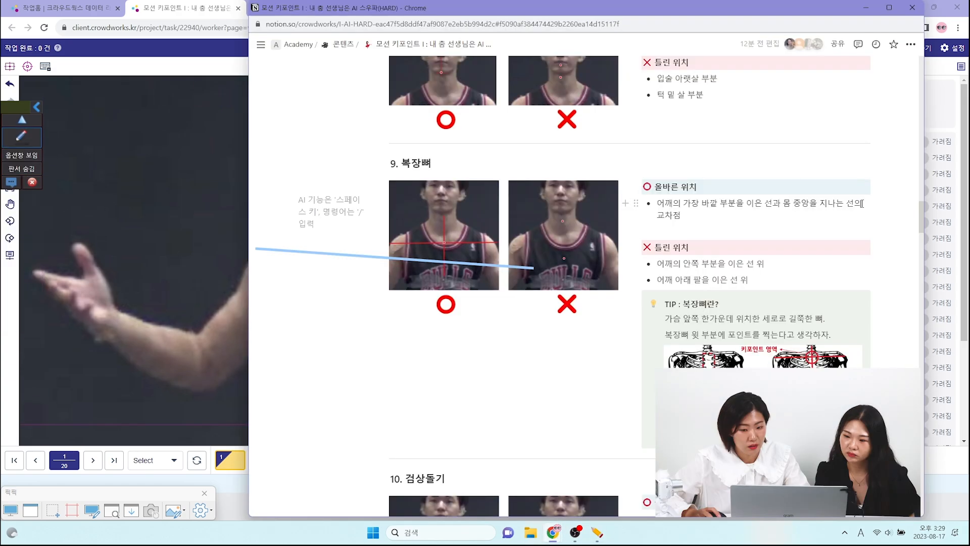
left_click(19, 135)
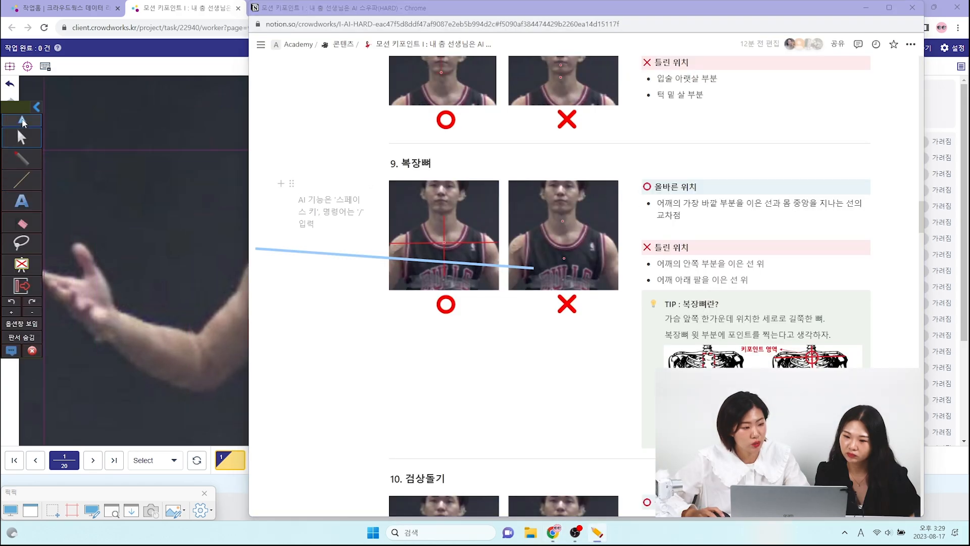
left_click(20, 137)
left_click(113, 151)
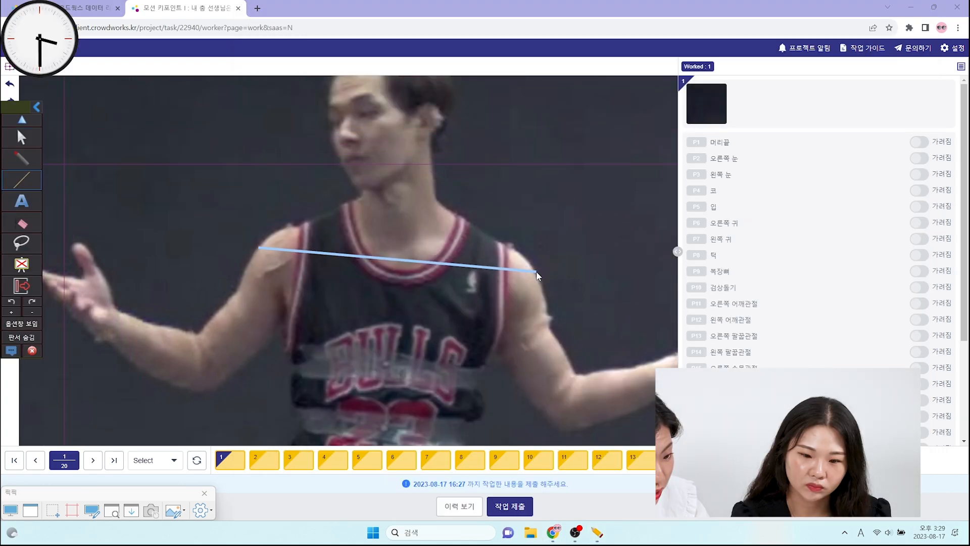
- Draw a light-blue line joining the outermost points of both shoulders and another down the centre of the torso across it
left_click_drag(536, 271, 537, 277)
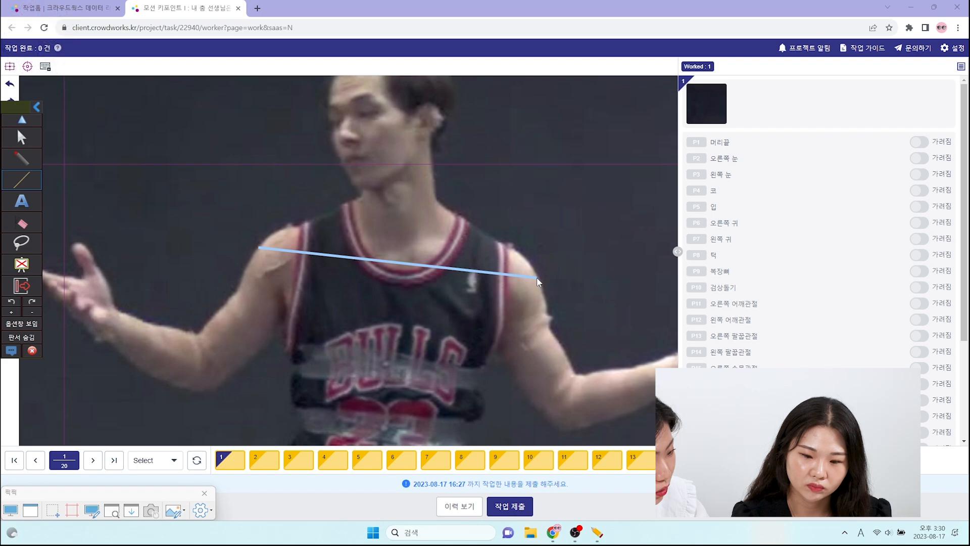
left_click_drag(404, 247, 378, 447)
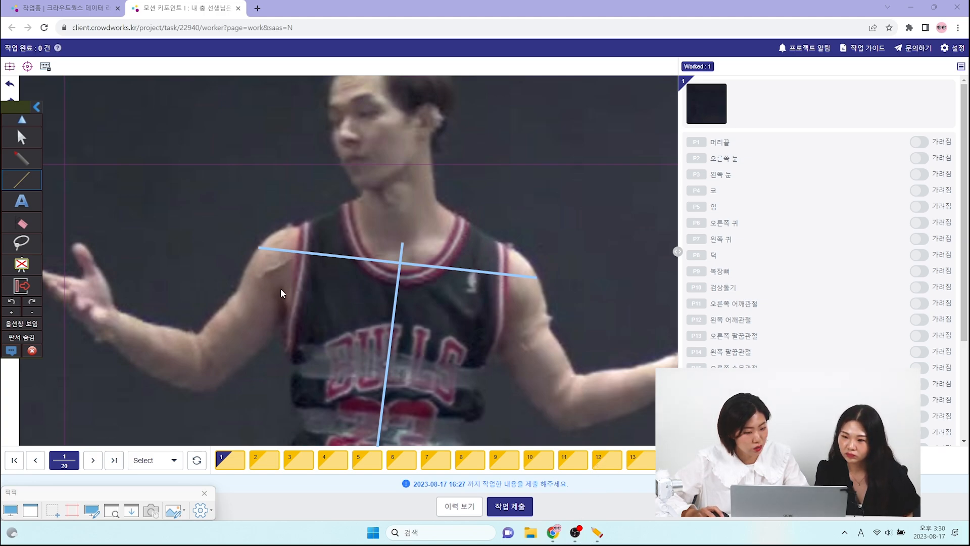
- Draw a line joining the two armpits below the shoulder line and fine-tune its tilt and height
mouse_move(281, 289)
left_mouse_down()
mouse_move(480, 332)
mouse_move(504, 316)
left_mouse_up()
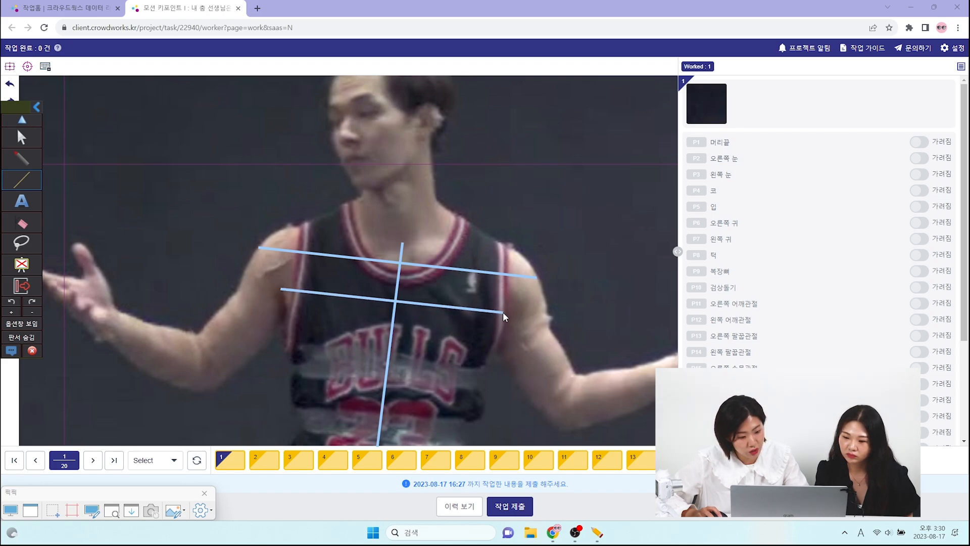
left_click(18, 244)
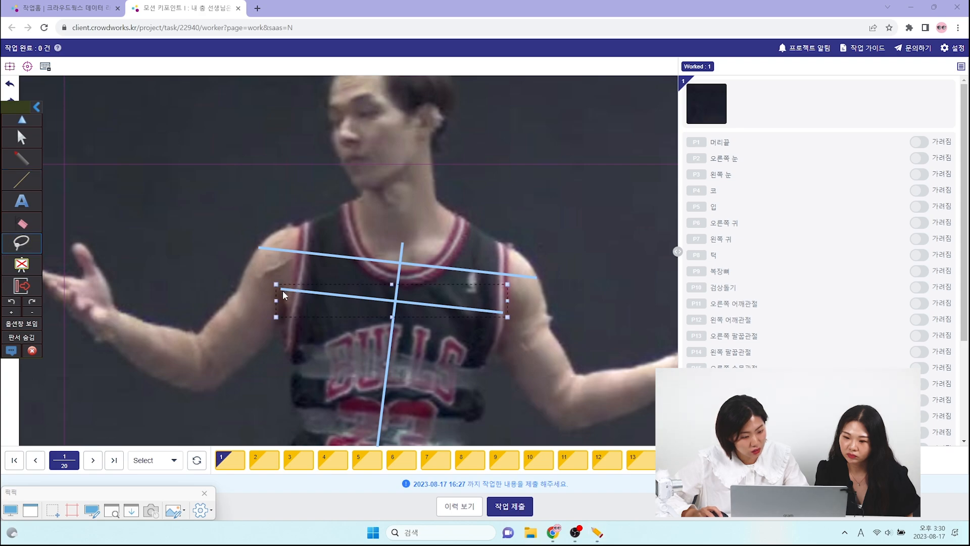
left_click_drag(274, 288, 274, 288)
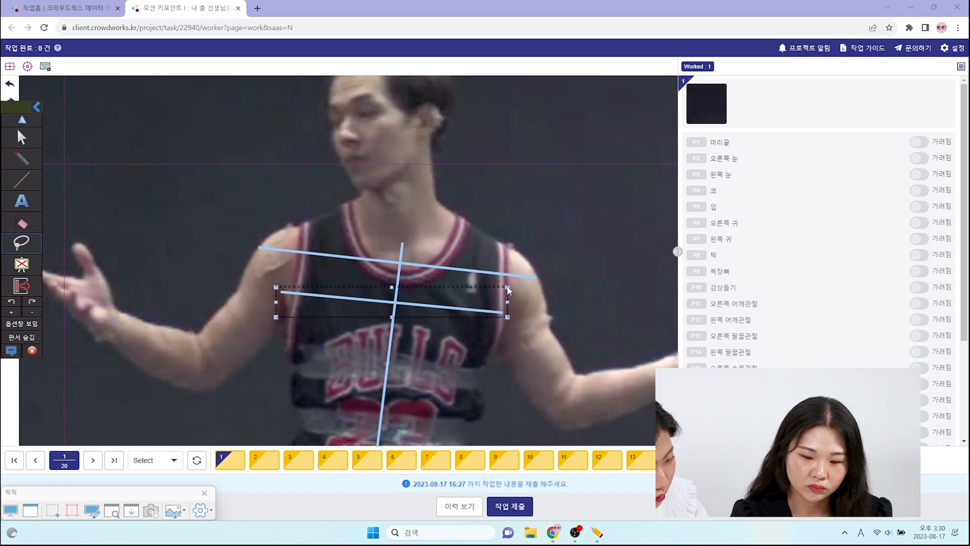
left_click_drag(507, 287, 508, 319)
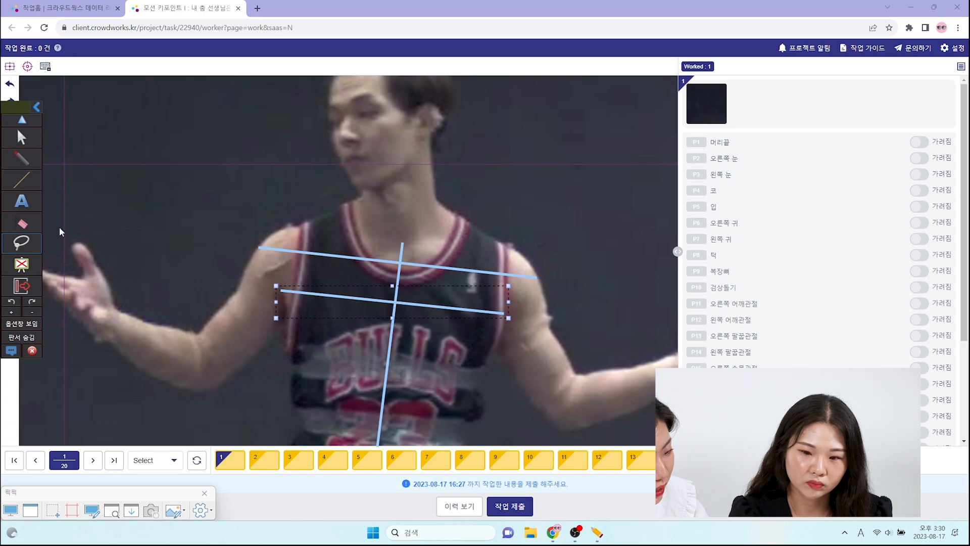
- Review the criteria for the 어깨관절 keypoints 11 and 12 in the Notion guide, and leave the guide
left_click(21, 158)
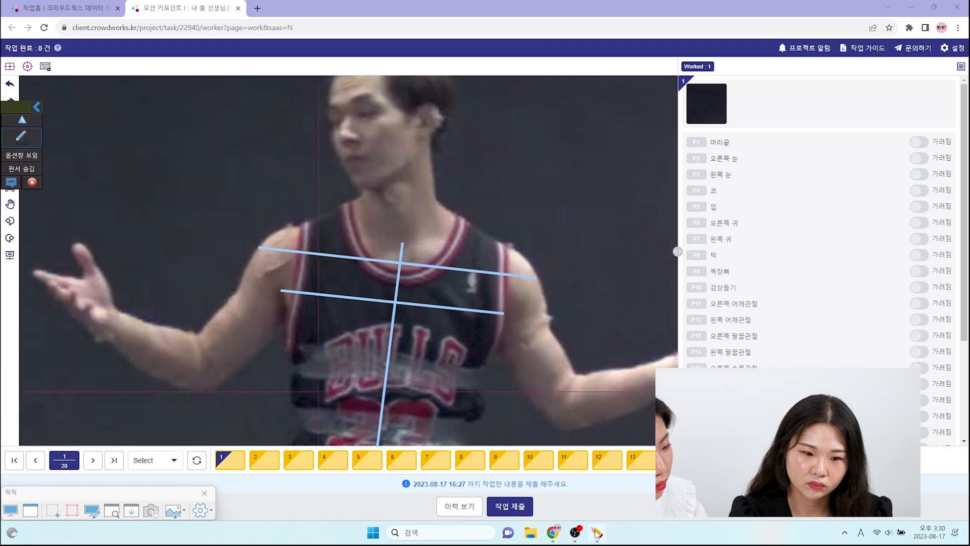
left_click(574, 534)
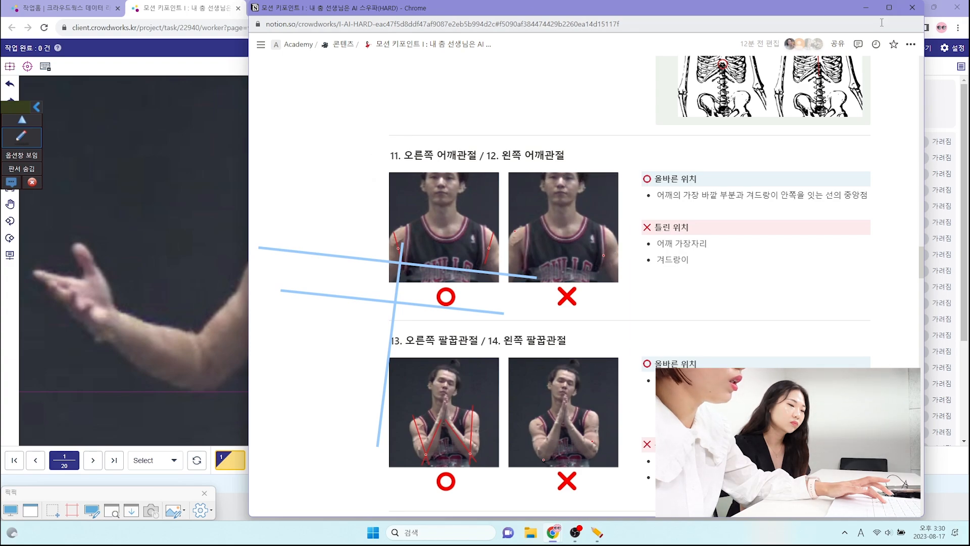
left_click(912, 8)
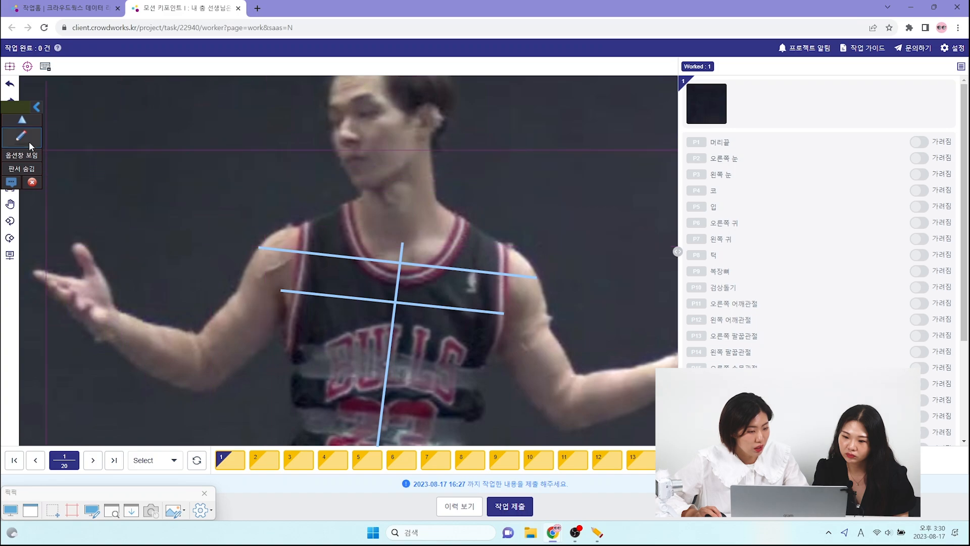
- Draw a line from the outer shoulder to the armpit on the image-left side and mark its midpoint with an orange dot
left_click(21, 136)
left_click(23, 181)
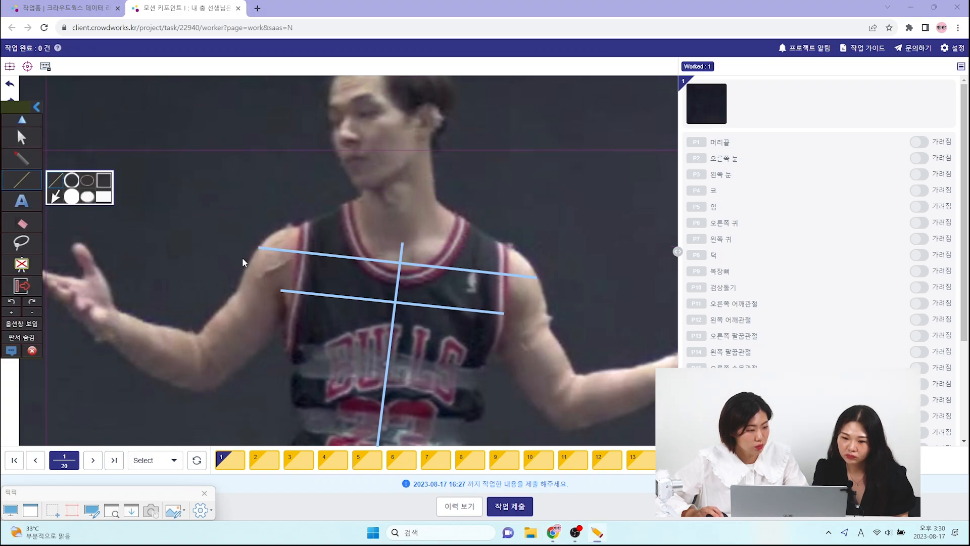
left_click(259, 247)
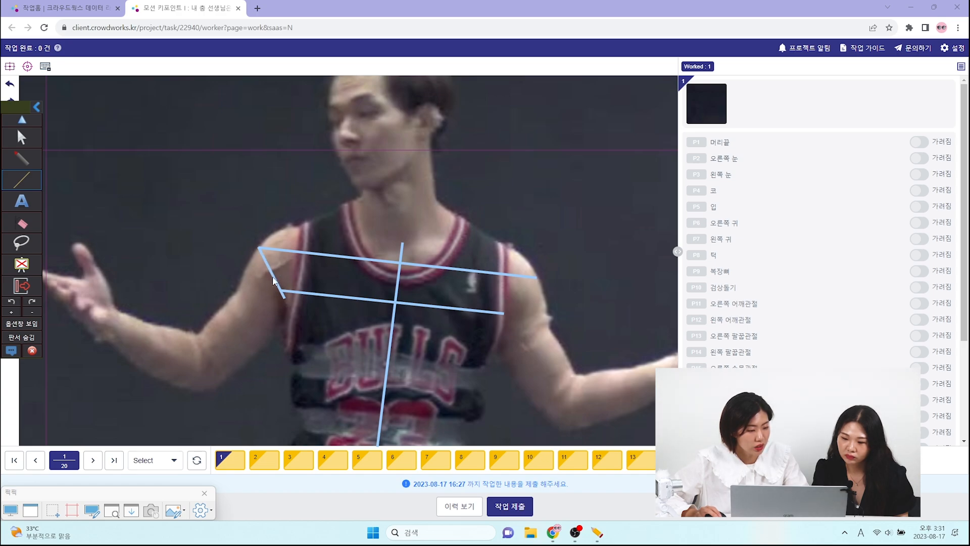
left_click(17, 161)
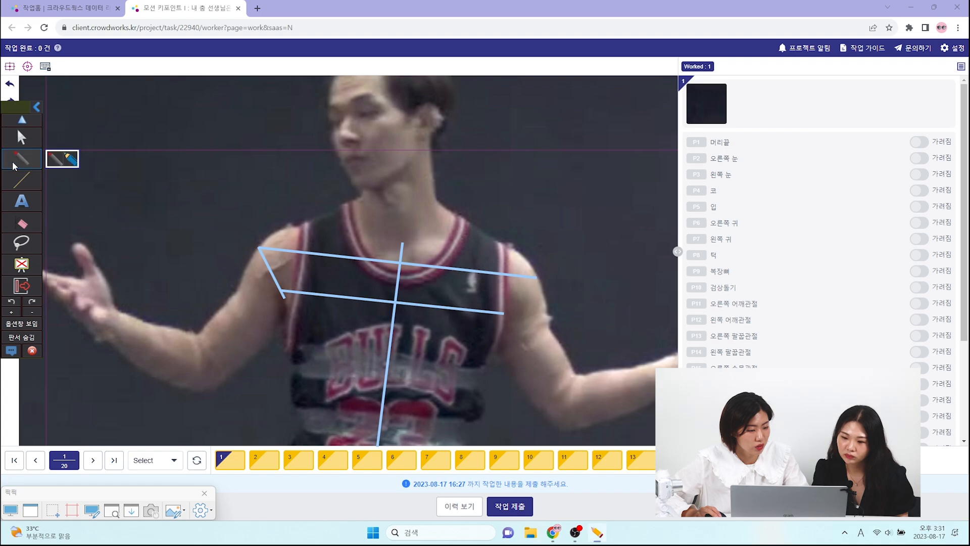
left_click(273, 274)
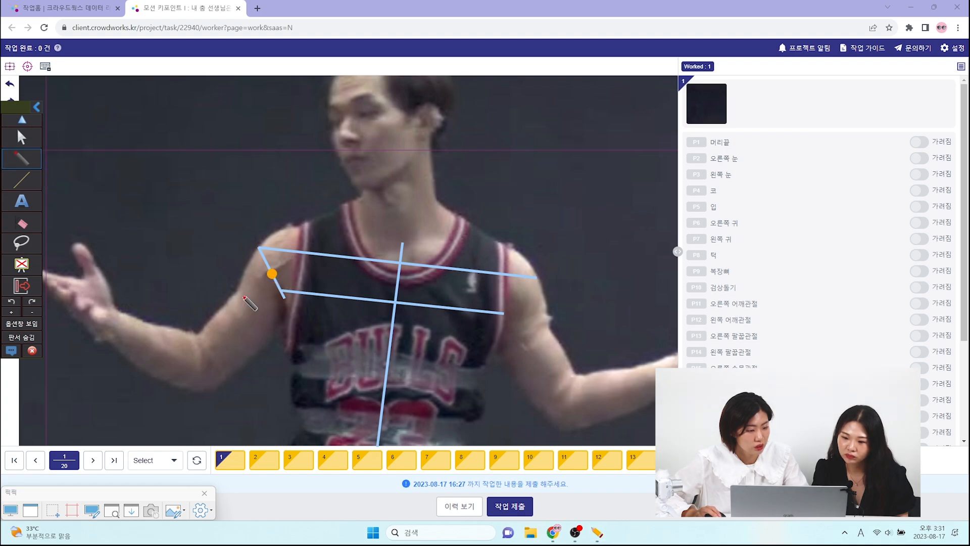
- Draw a line from the armpit to the outer shoulder on the image-right side and mark its midpoint with an orange dot
left_click(22, 179)
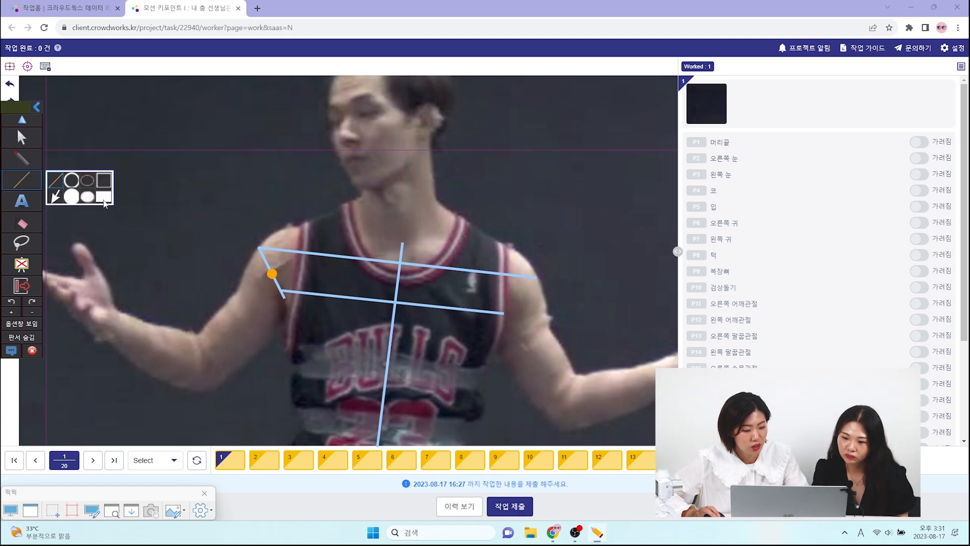
left_click(502, 313)
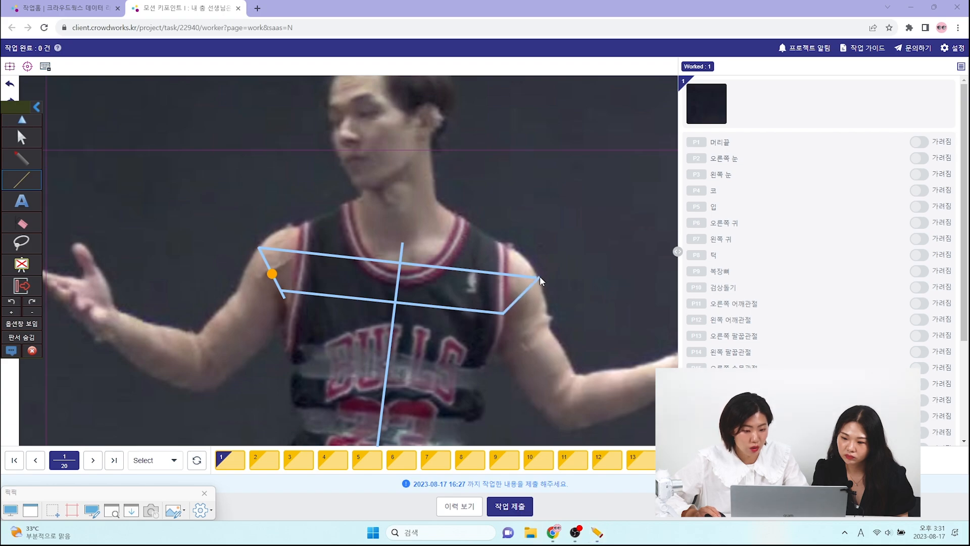
left_click(540, 276)
left_click(21, 158)
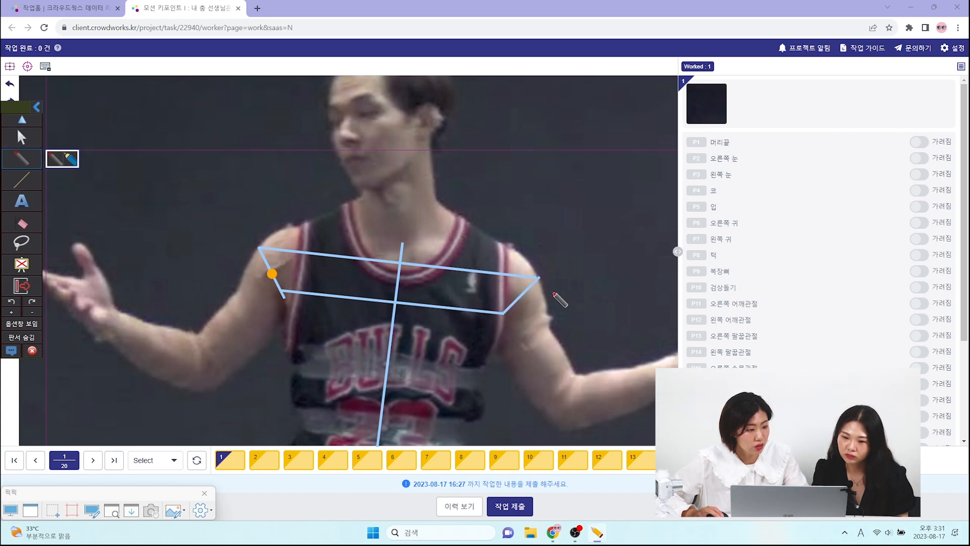
left_click(519, 295)
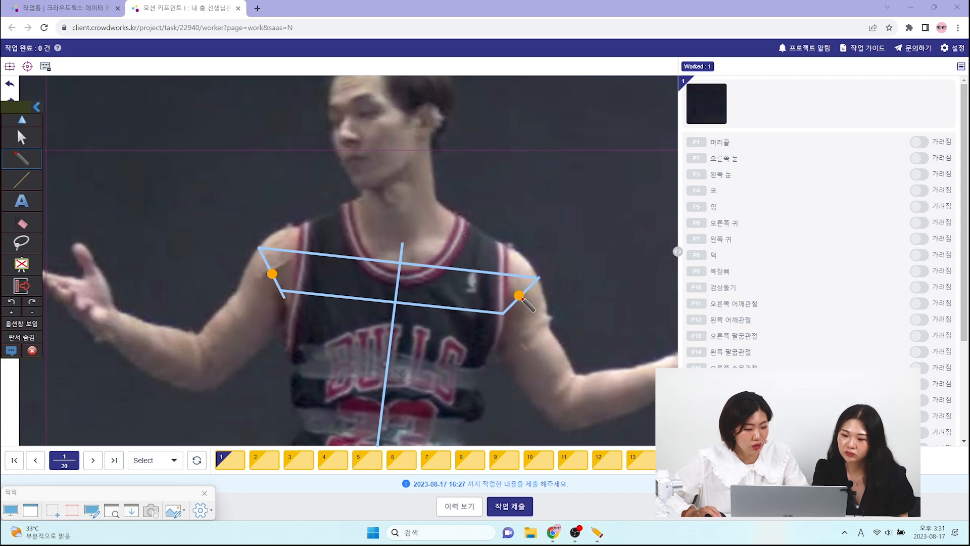
- Erase all annotations from the screen and draw a horizontal line across the dancer's waist over the lower edge of the jersey number
left_click(27, 224)
left_click(105, 224)
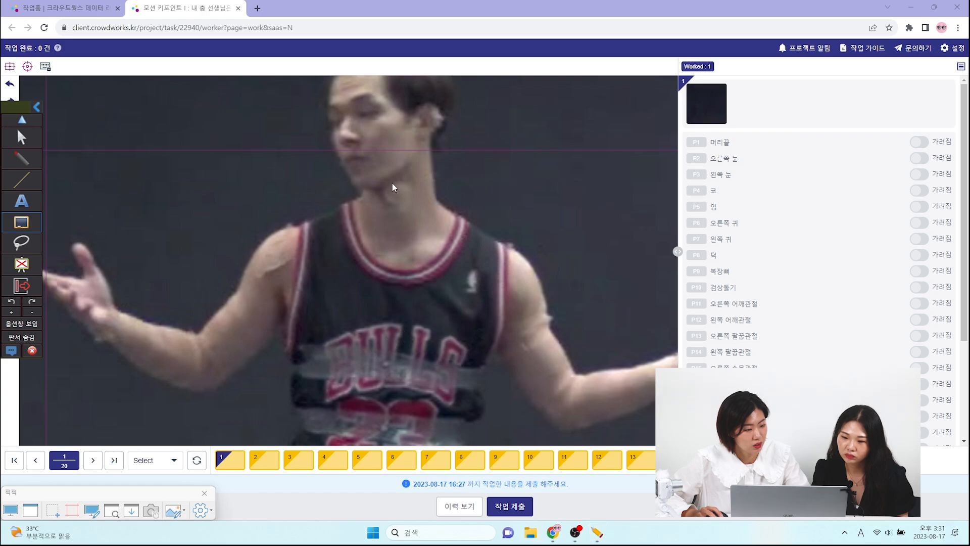
left_click(21, 180)
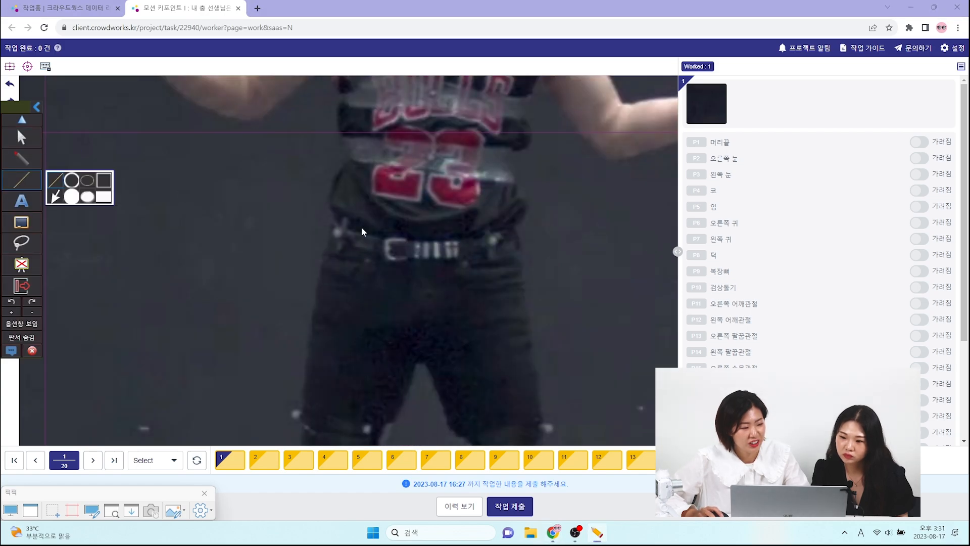
left_click_drag(517, 195, 320, 195)
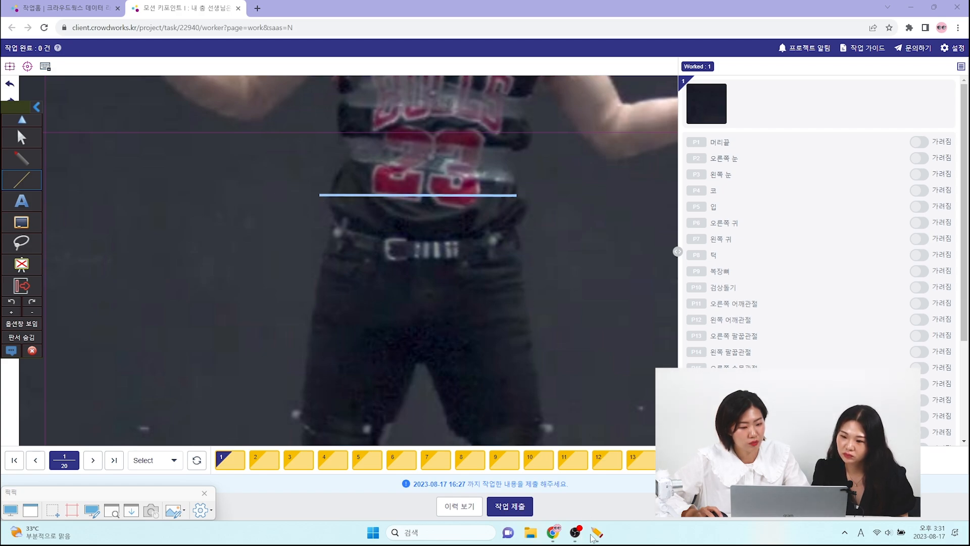
left_click(27, 121)
left_click(26, 122)
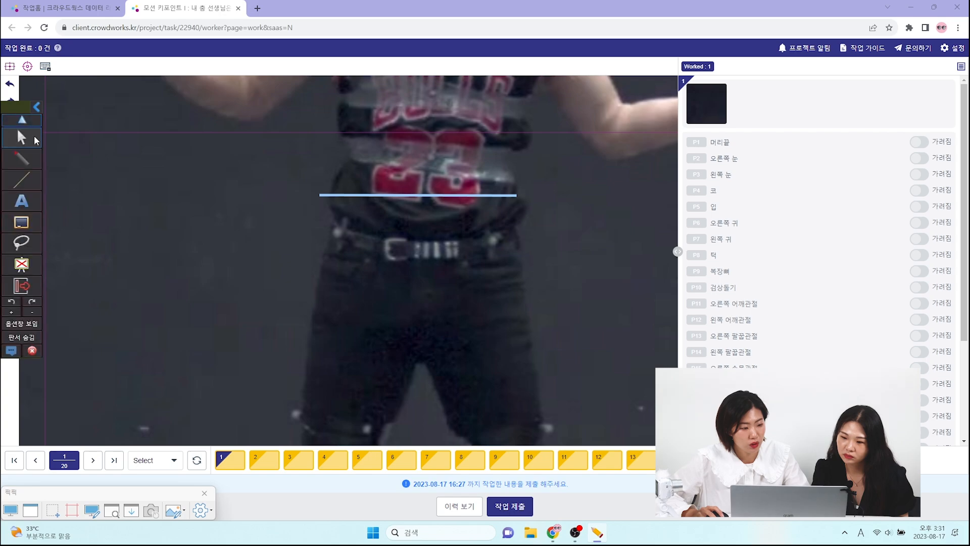
- Review the criteria for 17. 골반 중앙 and the 골반 keypoints 18 and 19 in the Notion guide, and return to the labeling task
left_click(30, 136)
left_click(554, 534)
left_click(649, 469)
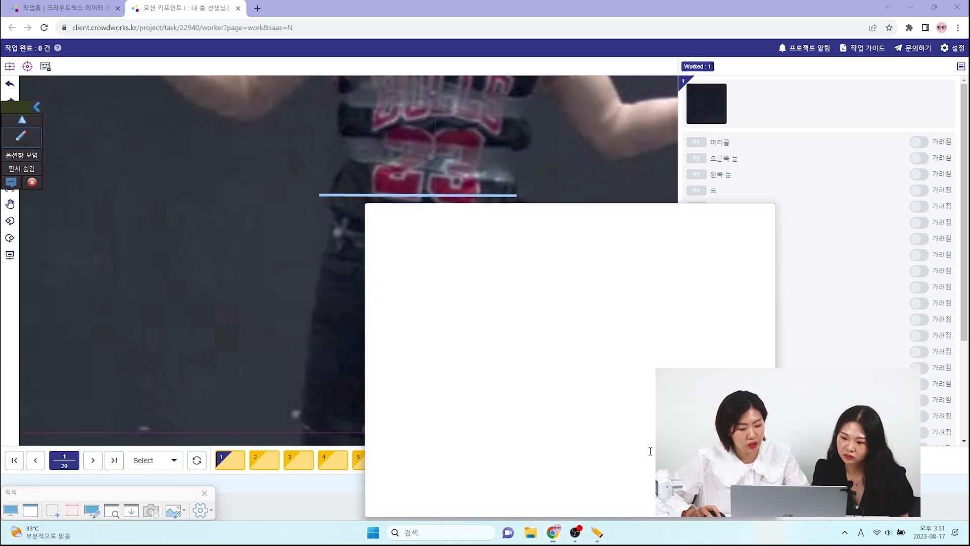
scroll(605, 309, "down", 10)
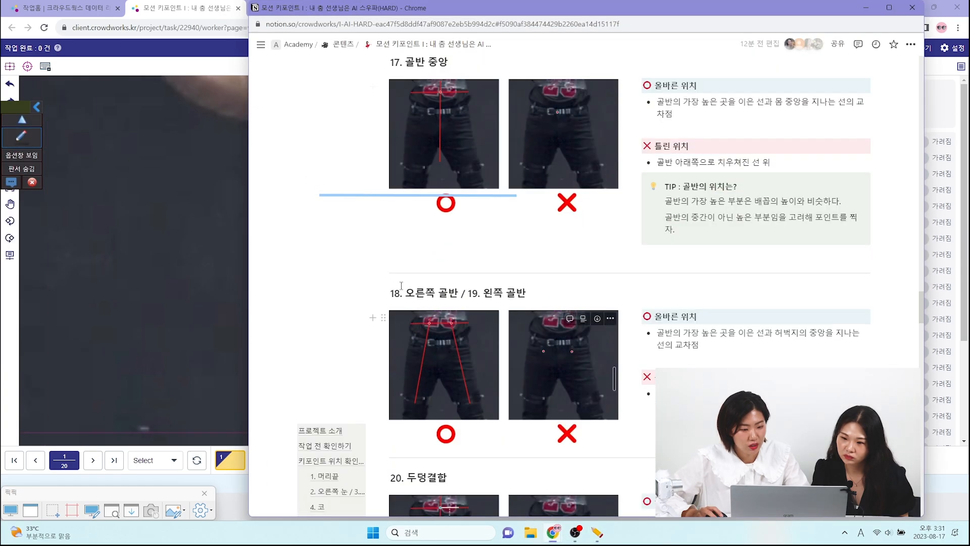
left_click(22, 121)
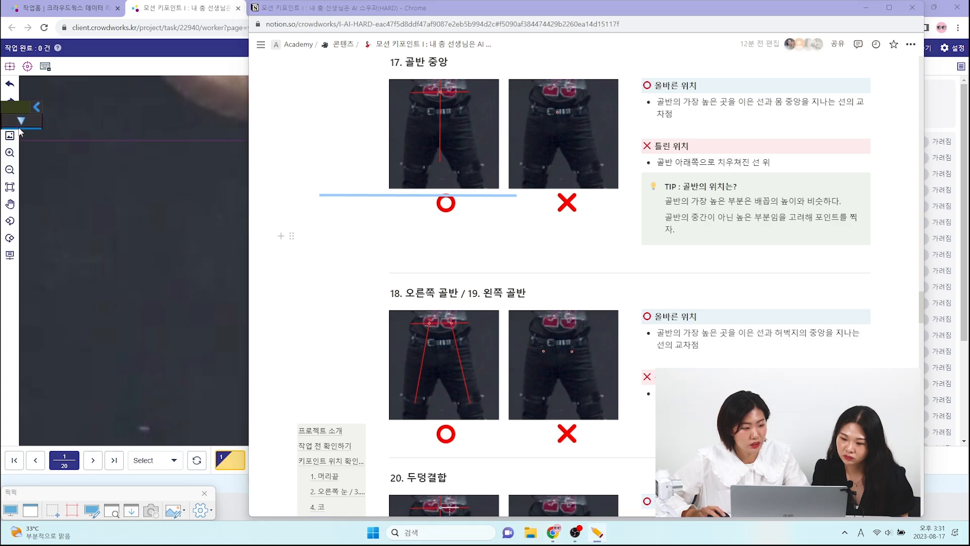
left_click(147, 165)
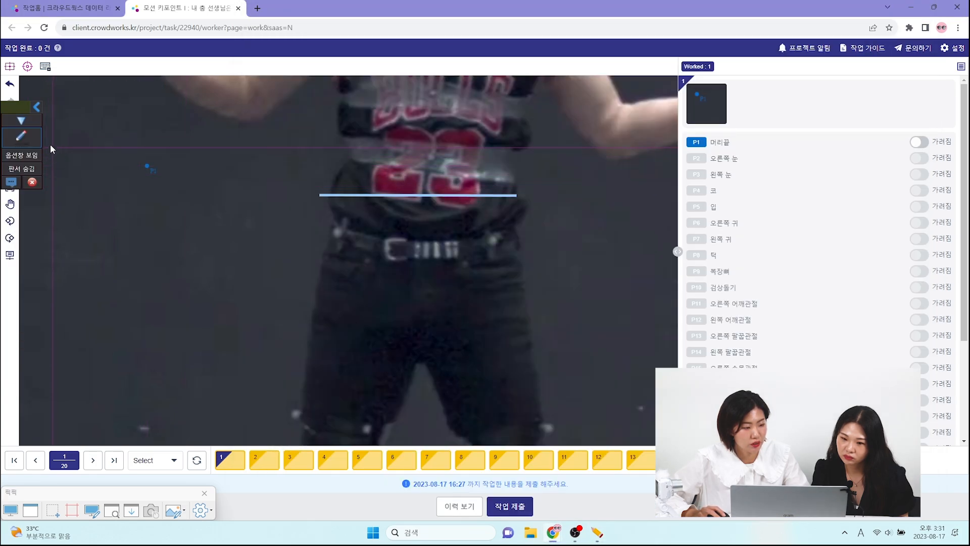
- Draw a vertical line through the body centre from the crotch past the waist line, and mark their intersection with an orange dot
left_click(31, 180)
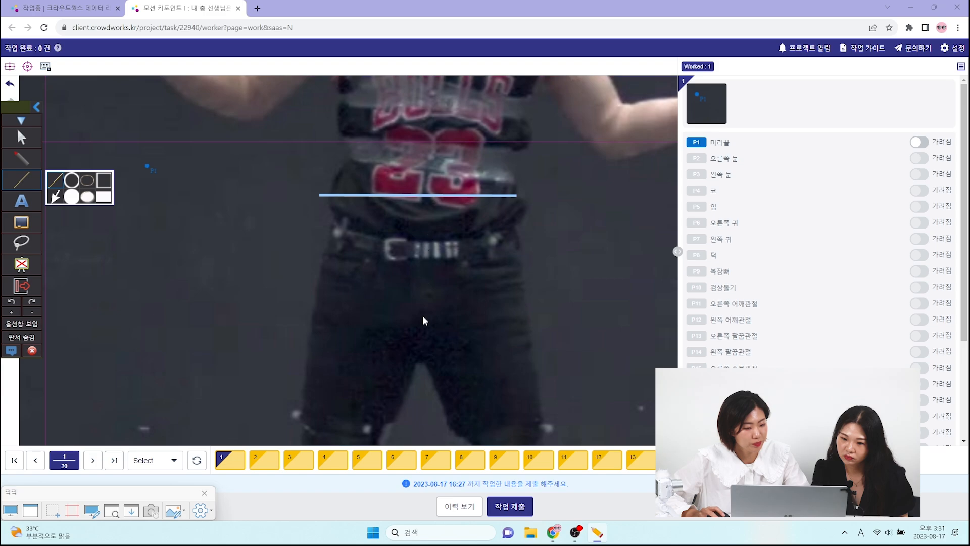
left_click_drag(420, 363, 423, 145)
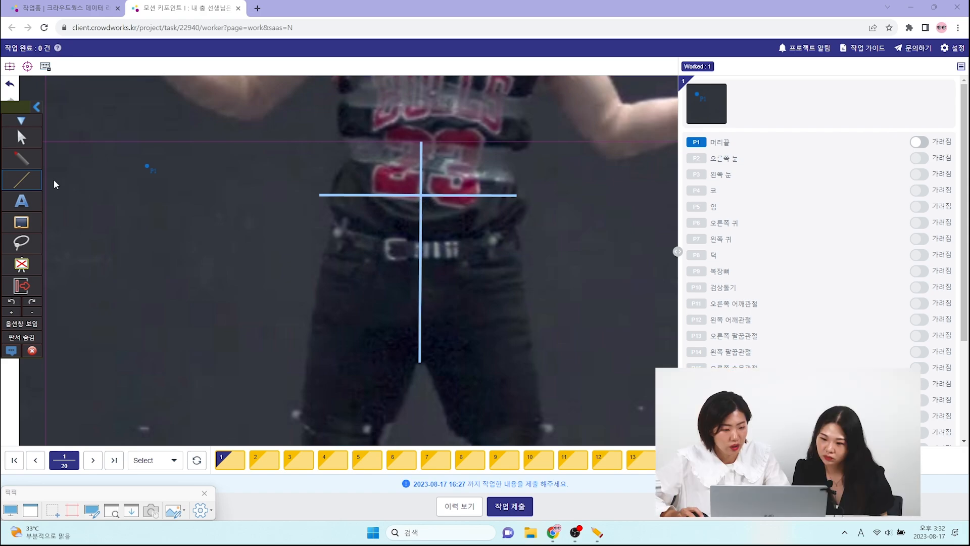
left_click(21, 158)
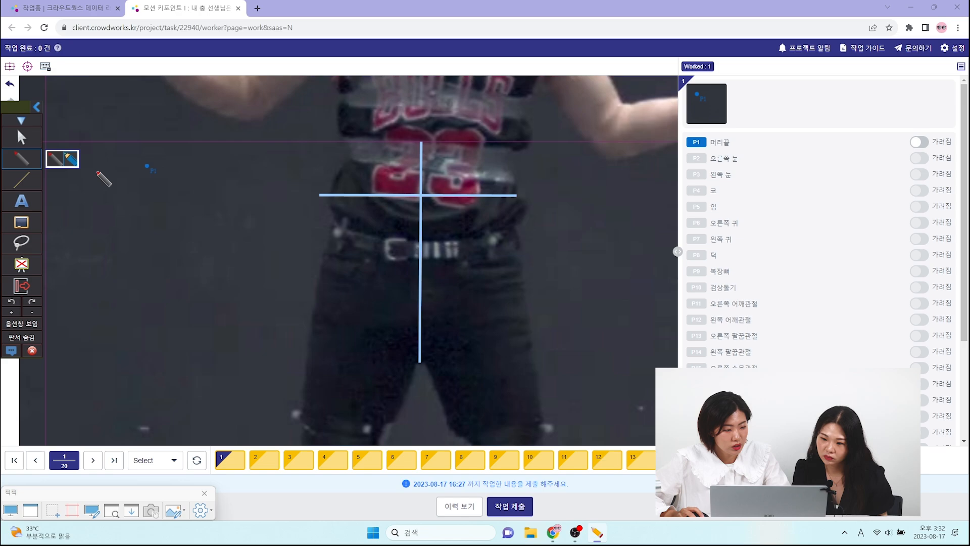
left_click(421, 196)
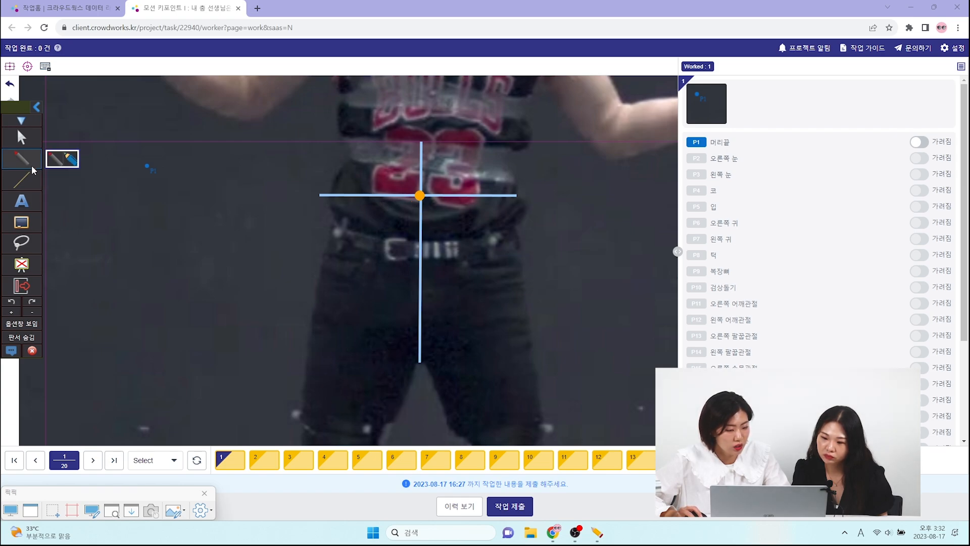
- Draw a line up the middle of each thigh across the waist line, and shift the image-right line's ends slightly inward
left_click(21, 179)
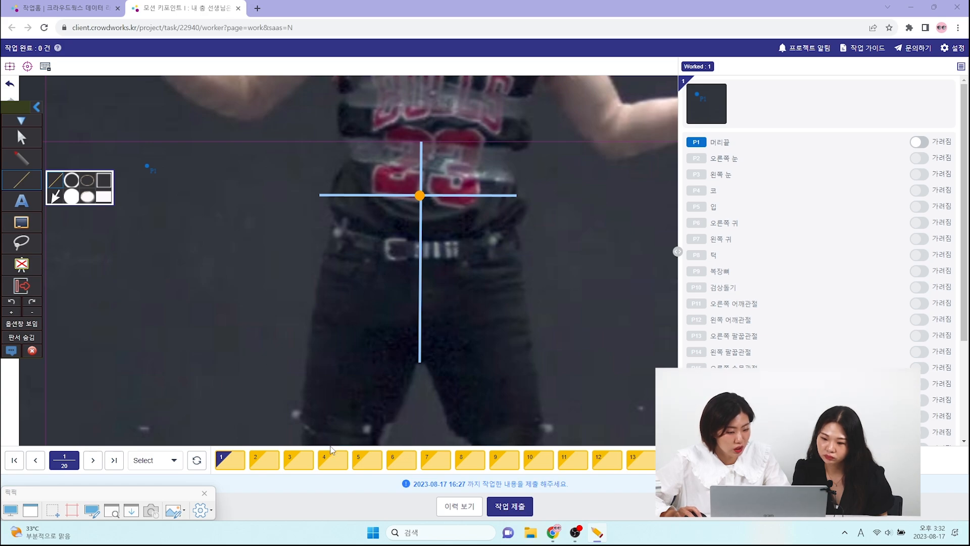
mouse_move(336, 445)
left_mouse_down()
mouse_move(408, 190)
mouse_move(399, 165)
left_mouse_up()
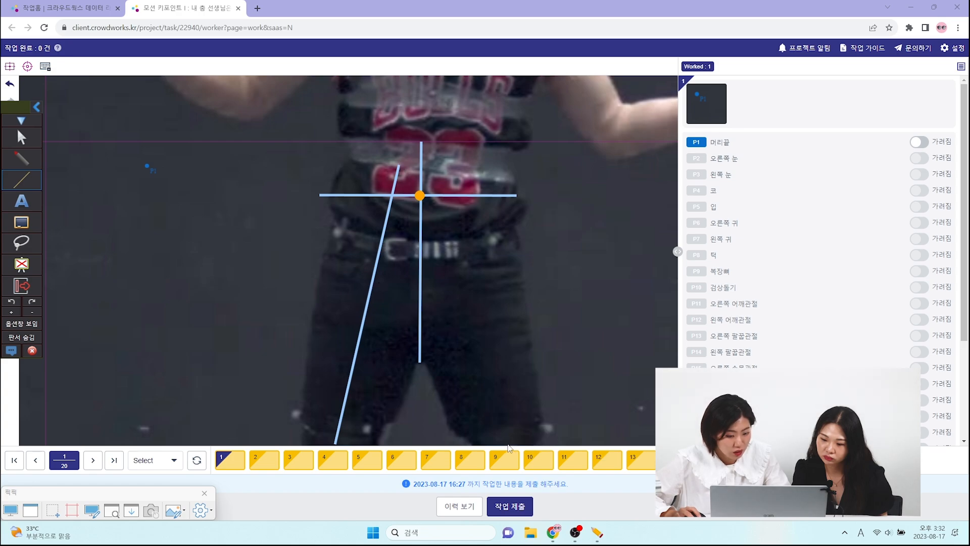
left_click_drag(508, 445, 447, 153)
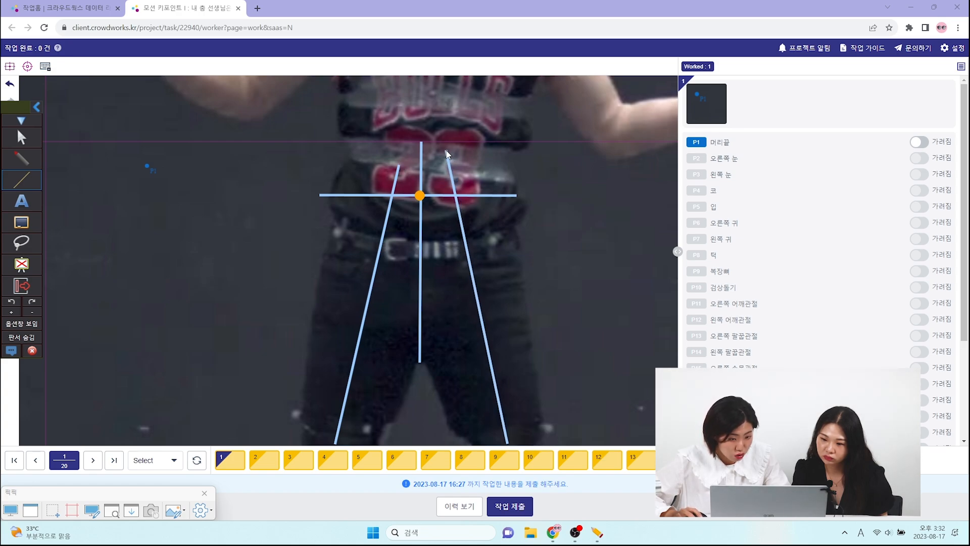
left_click(36, 247)
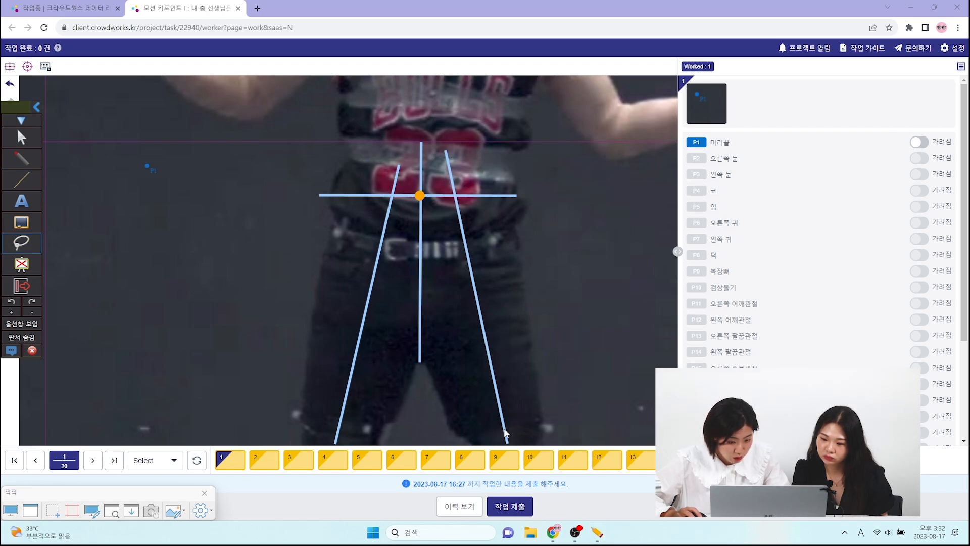
left_click(505, 432)
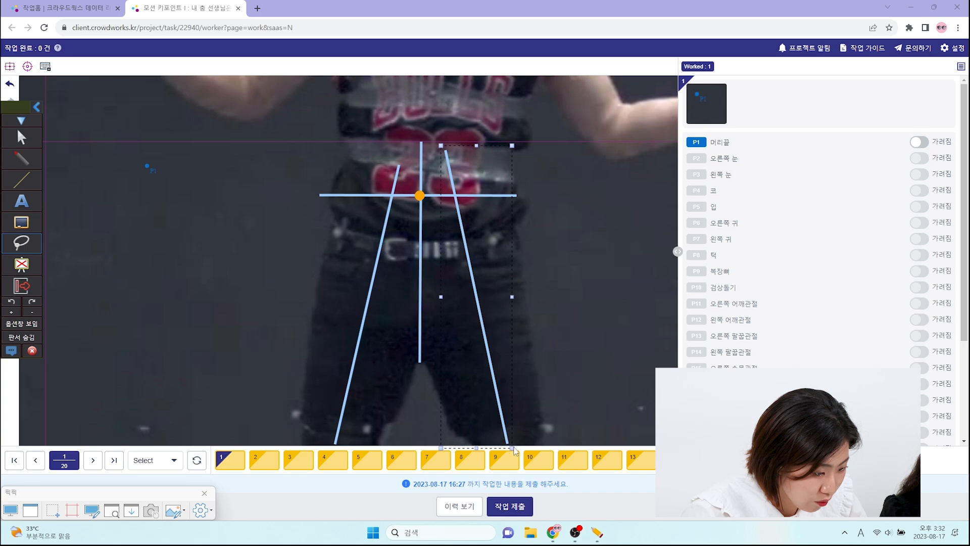
left_click_drag(511, 453, 509, 453)
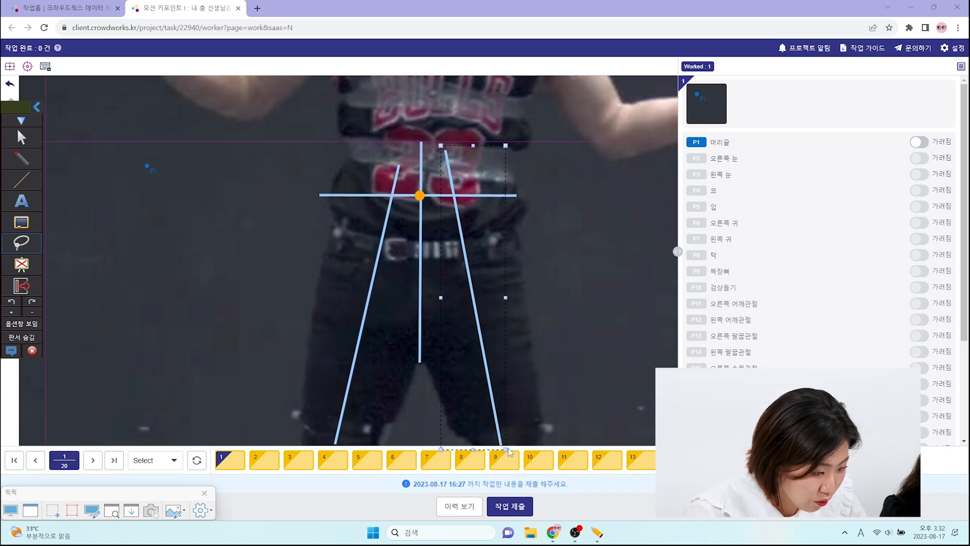
left_click_drag(445, 148, 439, 147)
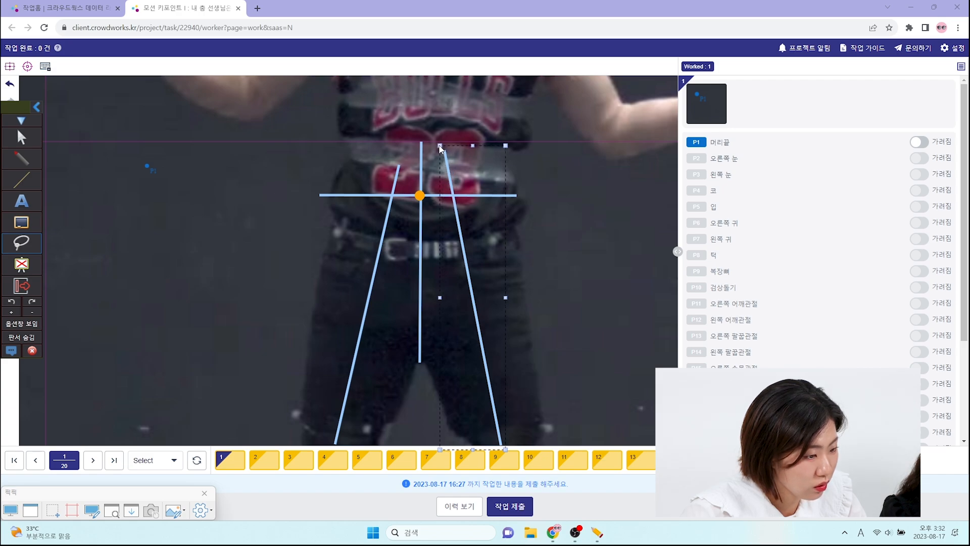
- Mark the intersections of the two thigh lines with the horizontal waist line with orange dots
left_click(21, 158)
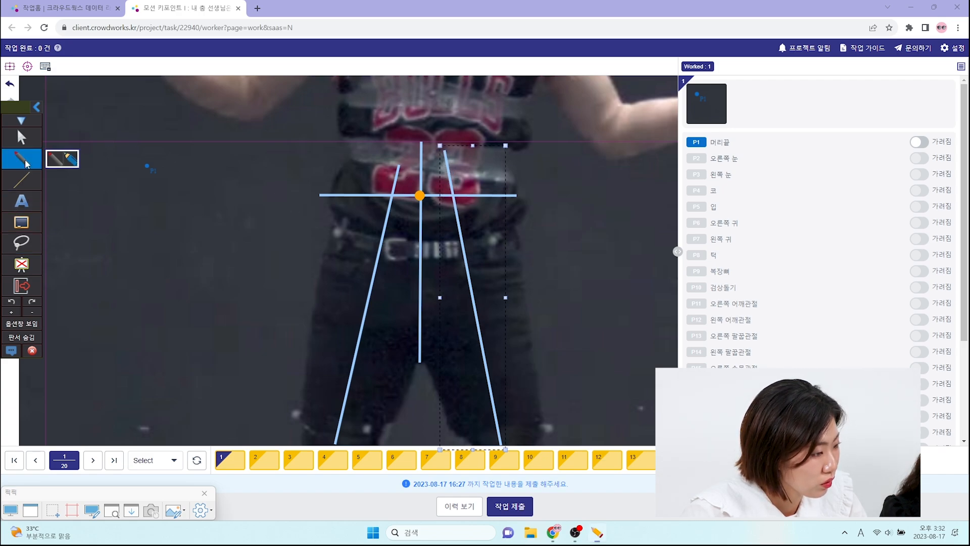
left_click(391, 195)
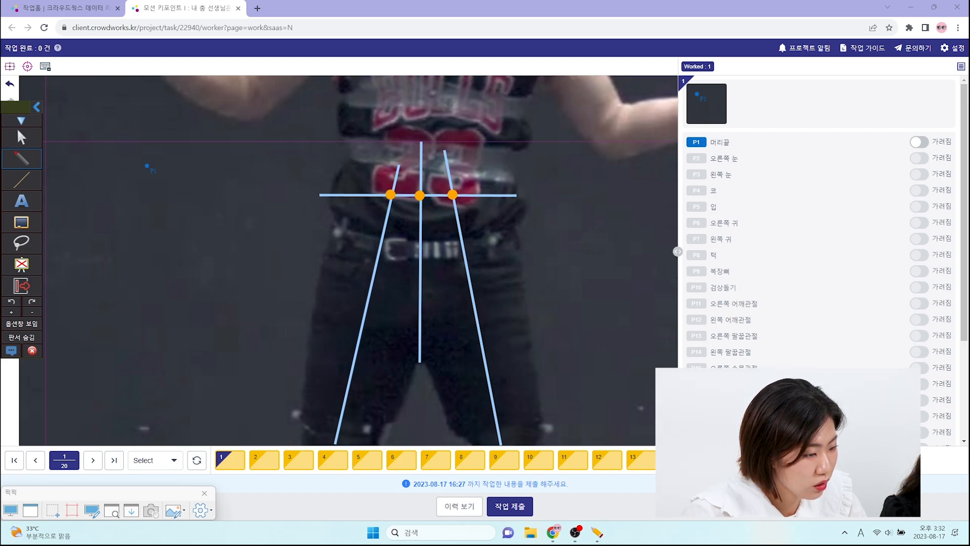
left_click(23, 160)
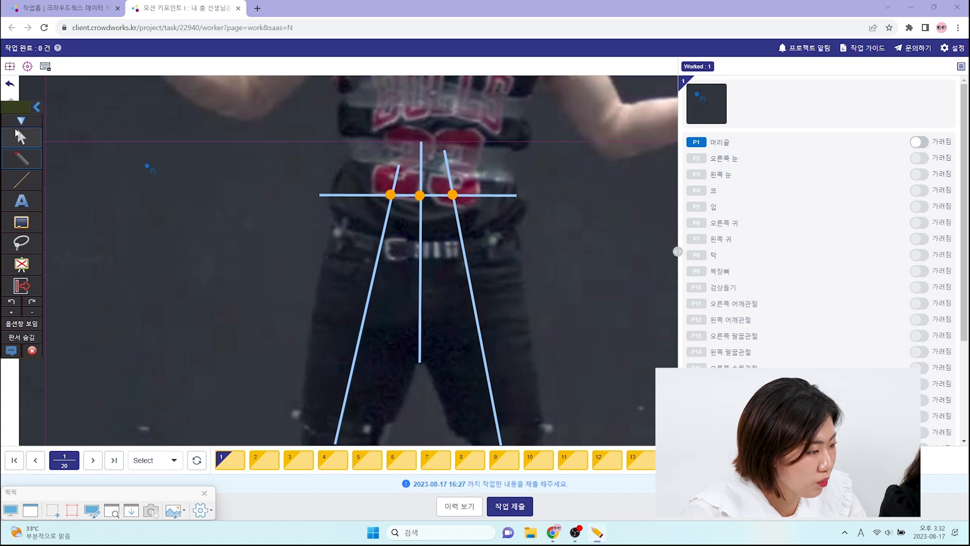
- Draw a diagonal groin line from the image-left hip to the crotch and extend it past the crotch onto the opposite thigh
mouse_move(28, 160)
left_click(22, 180)
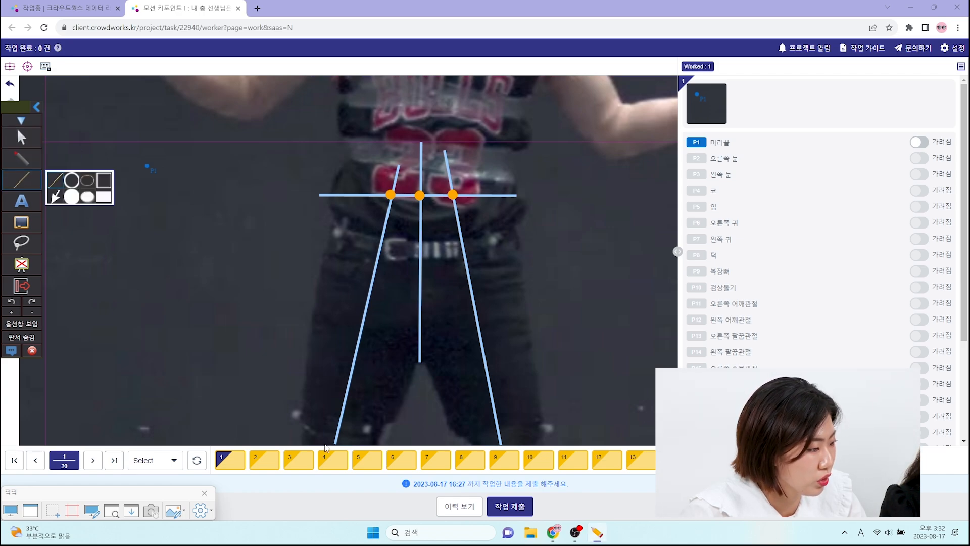
left_click_drag(417, 360, 303, 213)
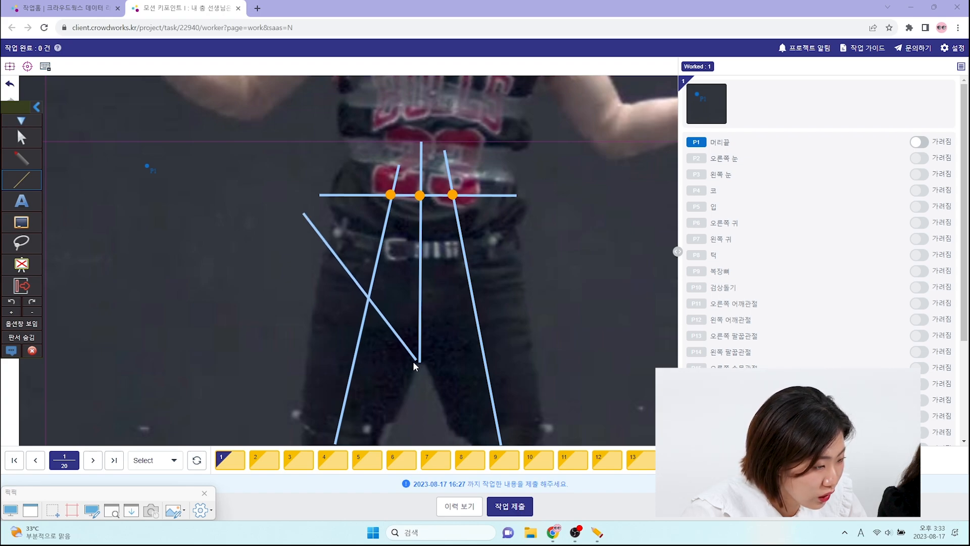
left_click(32, 249)
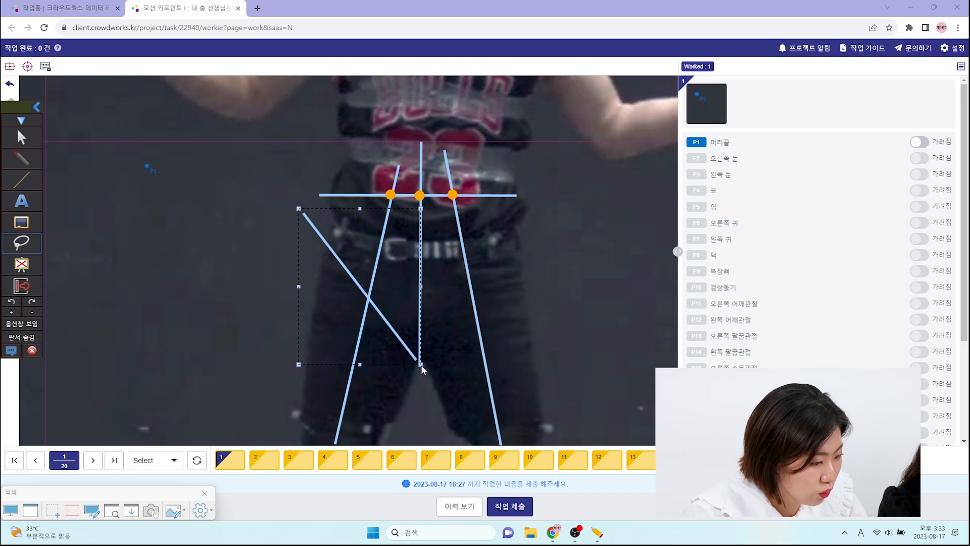
left_click_drag(472, 426, 469, 428)
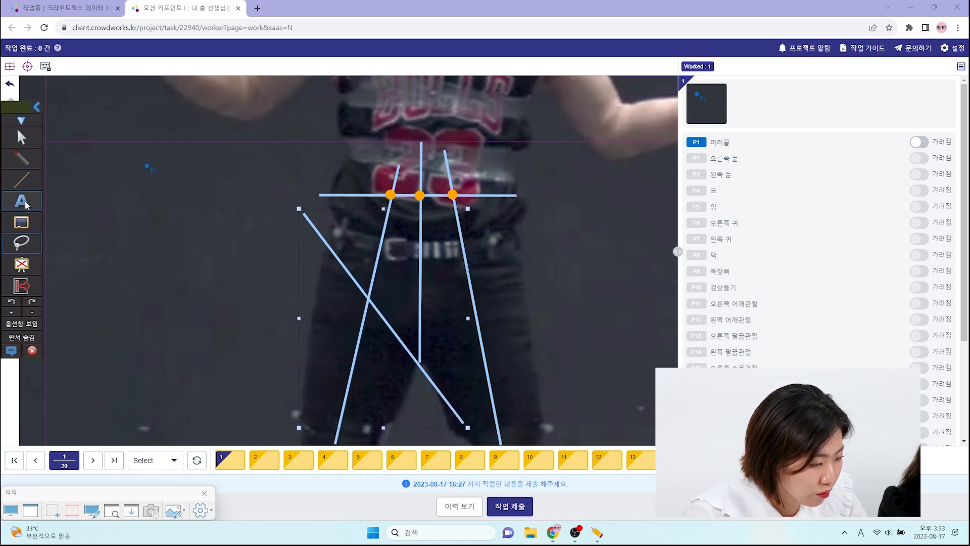
- Draw a mirrored diagonal groin line from the image-right hip through the crotch, and mark the crossing point with an orange dot
left_click(21, 179)
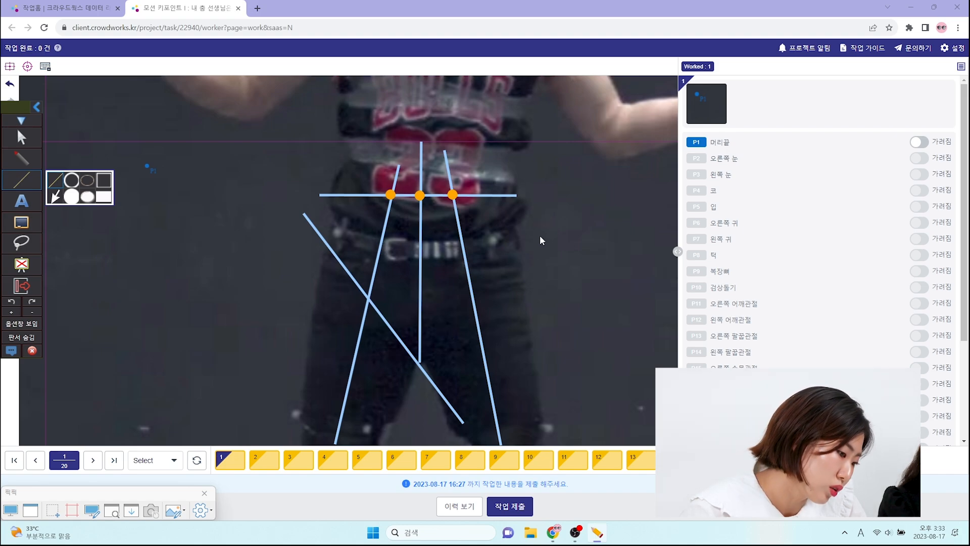
mouse_move(546, 224)
left_mouse_down()
mouse_move(372, 388)
mouse_move(338, 457)
left_mouse_up()
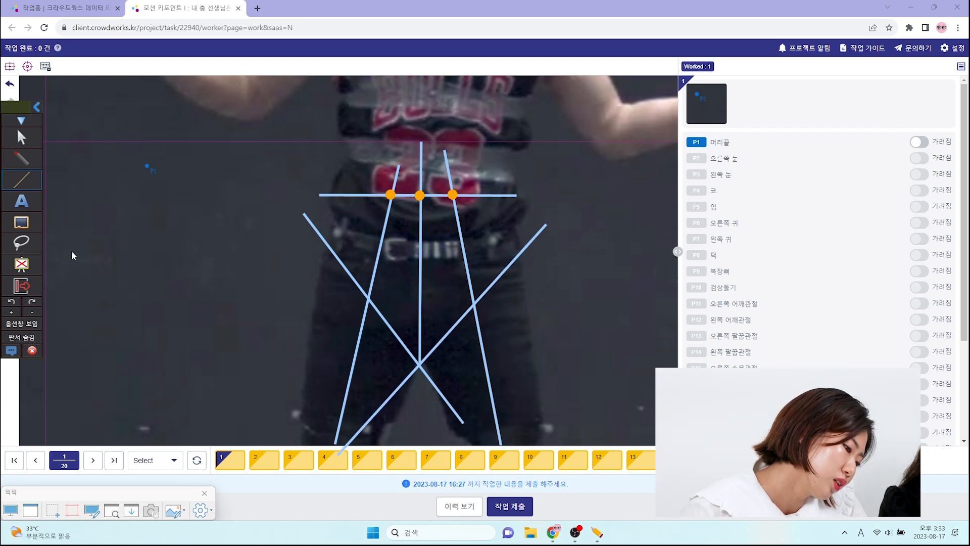
left_click(21, 158)
left_click(418, 364)
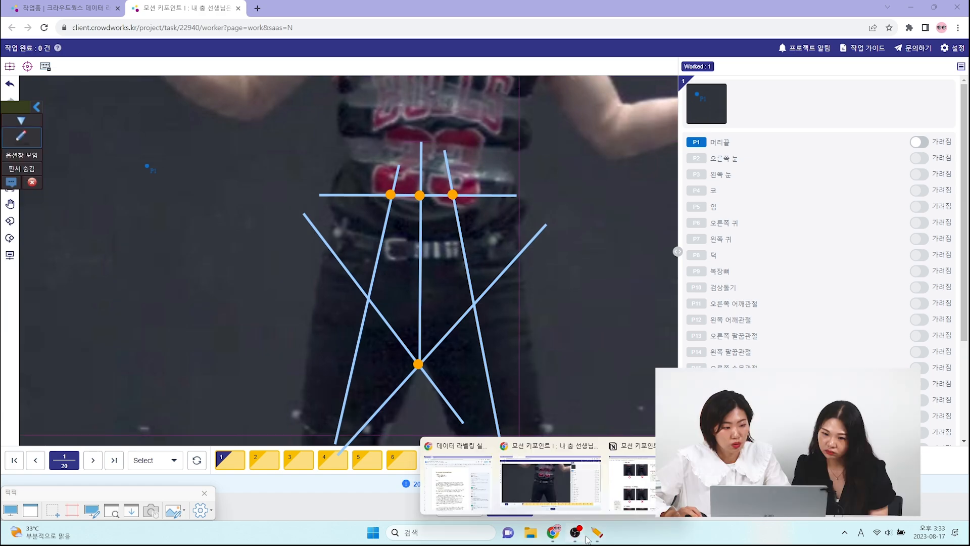
- Review the criteria for 20. 두덩결합 in the Notion guide, and return to the labeling task
left_click(632, 477)
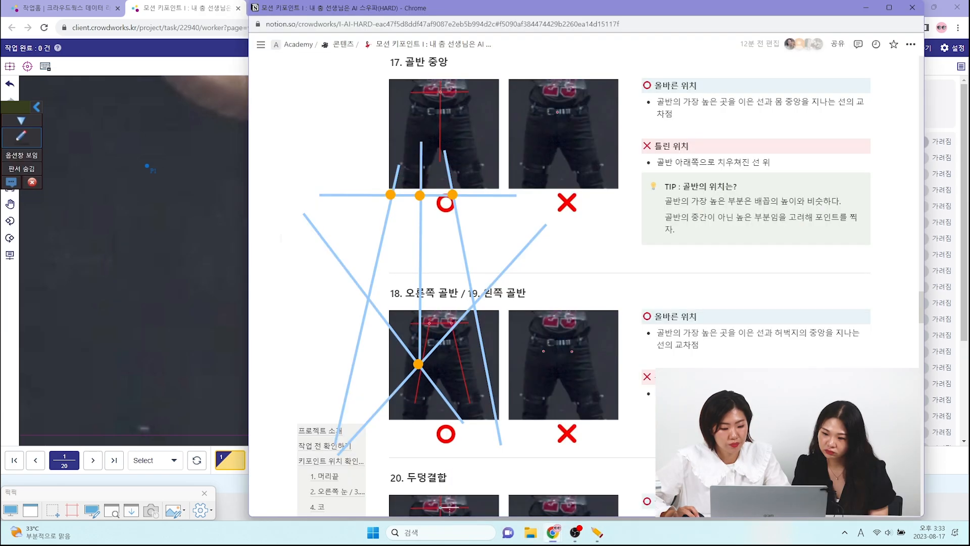
scroll(639, 385, "down", 7)
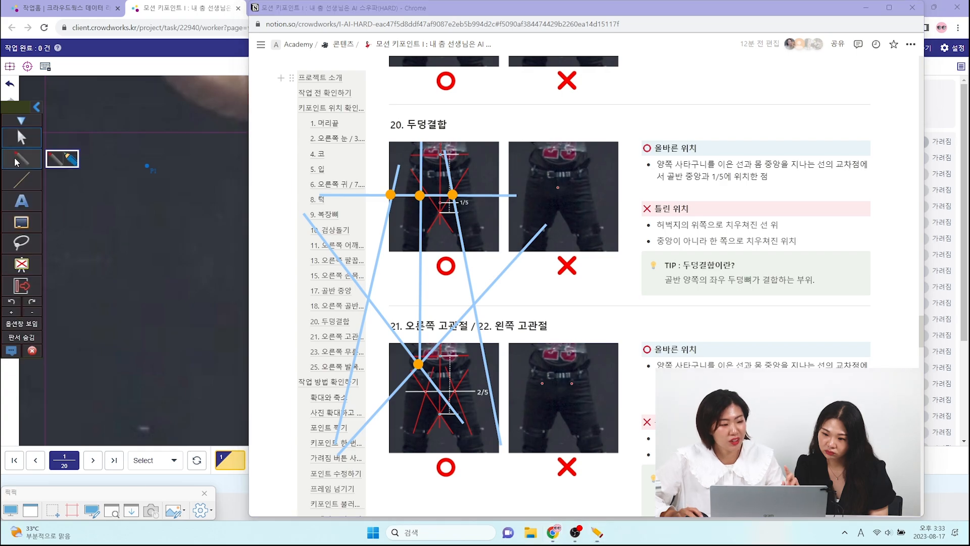
left_click(170, 208)
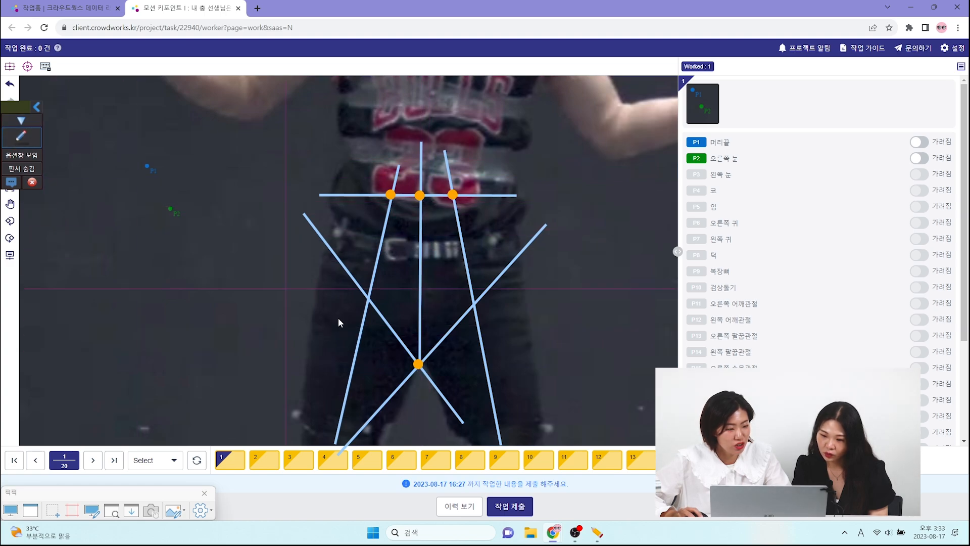
- Divide the centre line between the pelvis and crotch dots into fifths with four short ticks, and mark the lowest tick with an orange dot
left_click(21, 135)
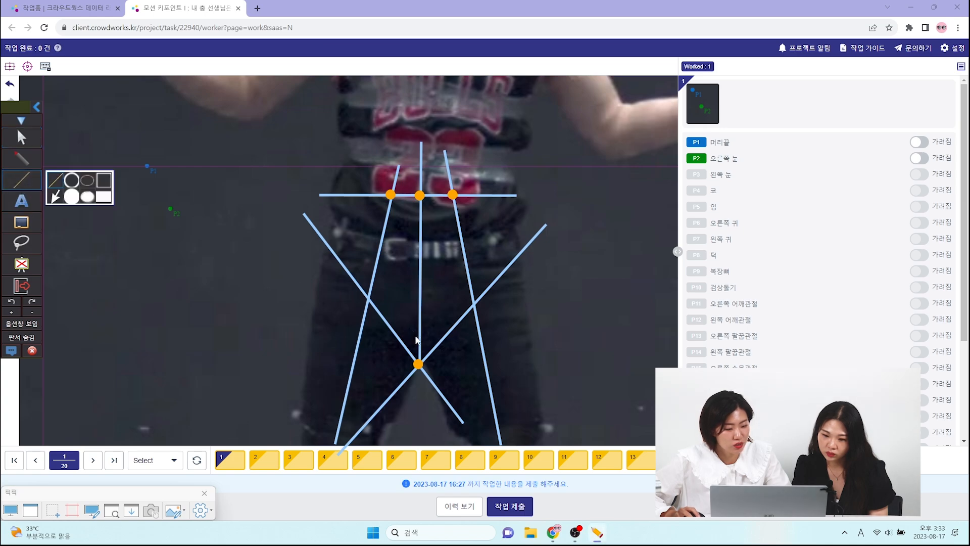
left_click_drag(413, 334, 426, 334)
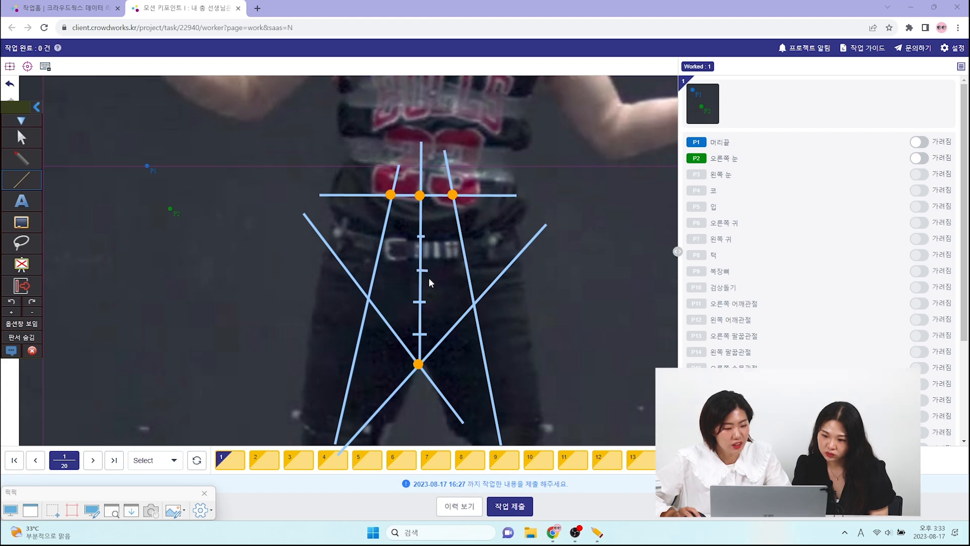
left_click(35, 242)
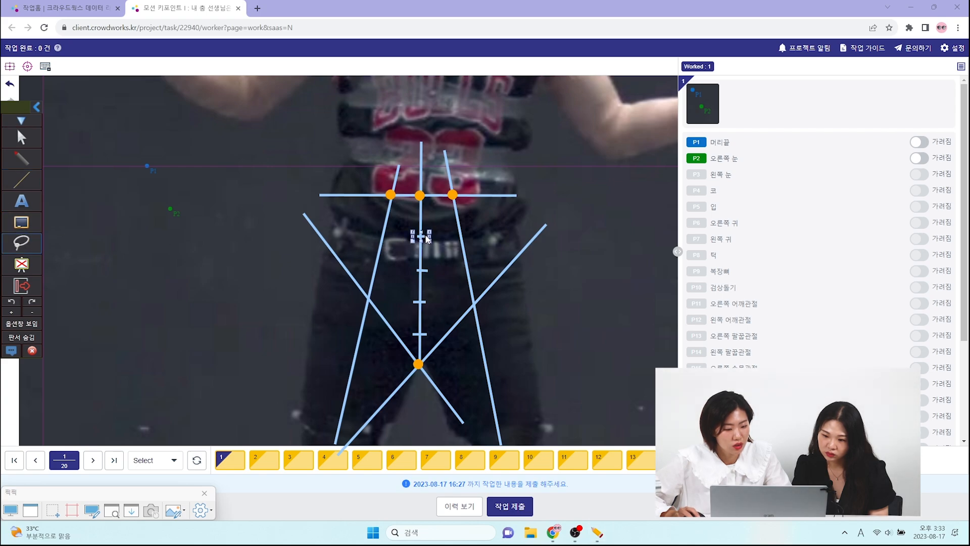
left_click(425, 271)
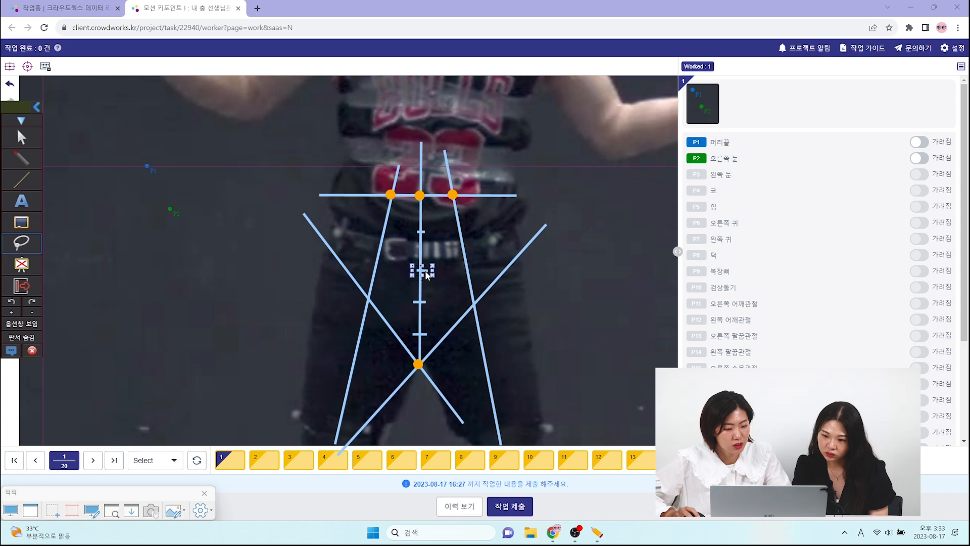
left_click_drag(426, 271, 425, 265)
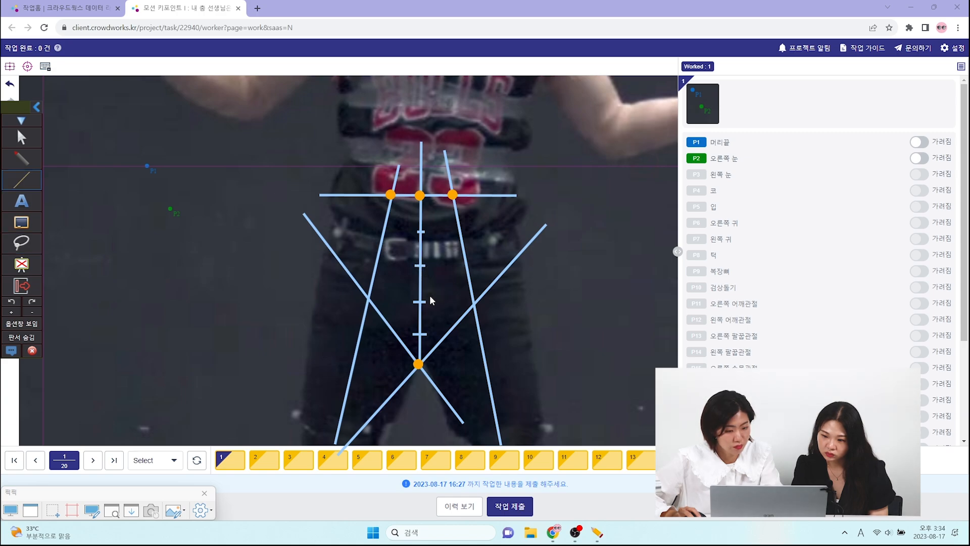
left_click(21, 158)
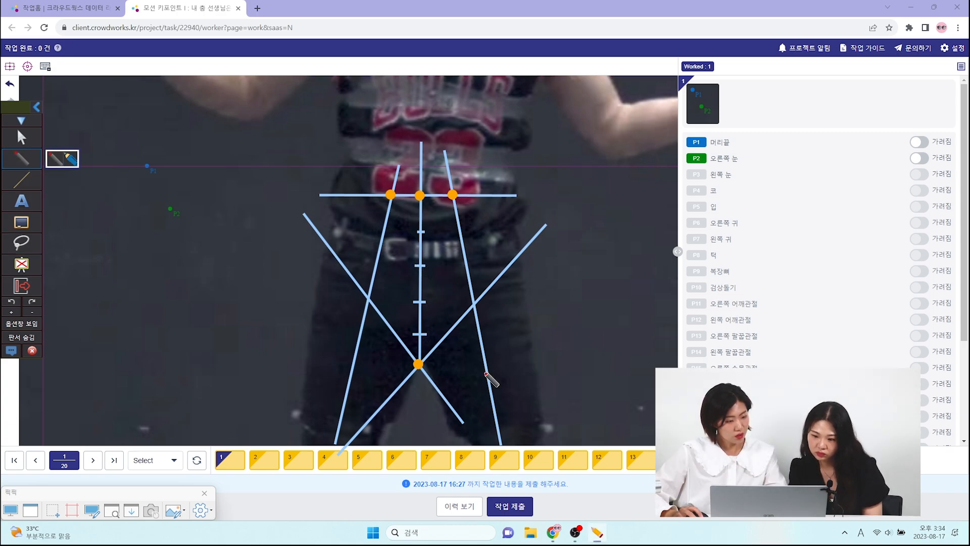
left_click(421, 334)
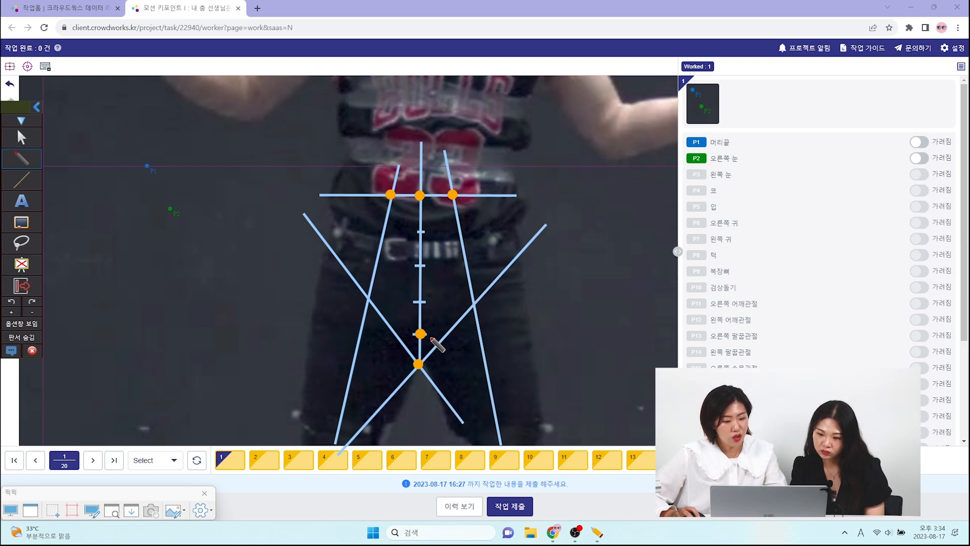
- Review the criteria for 21. 오른쪽 고관절 / 22. 왼쪽 고관절 in the Notion guide
left_click(21, 138)
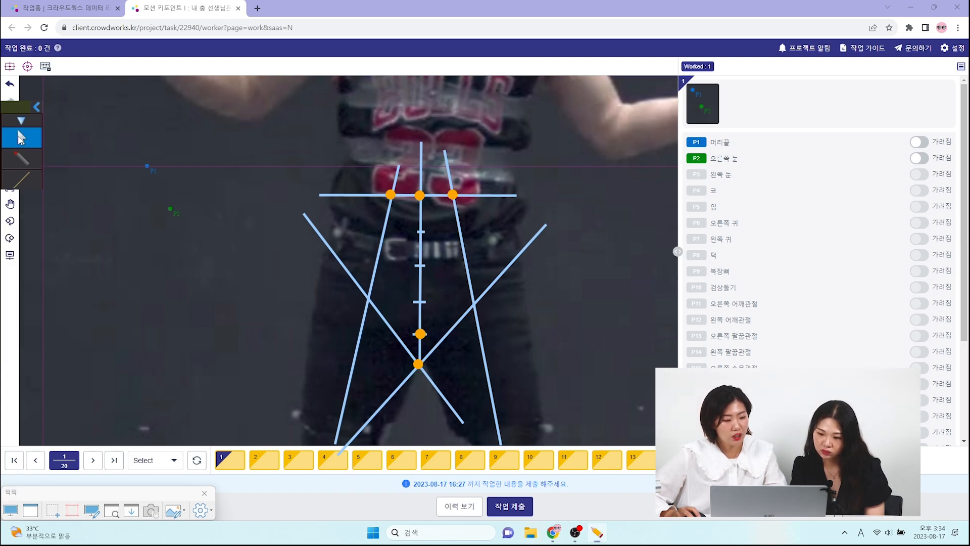
mouse_move(597, 532)
left_click(553, 534)
left_click(632, 482)
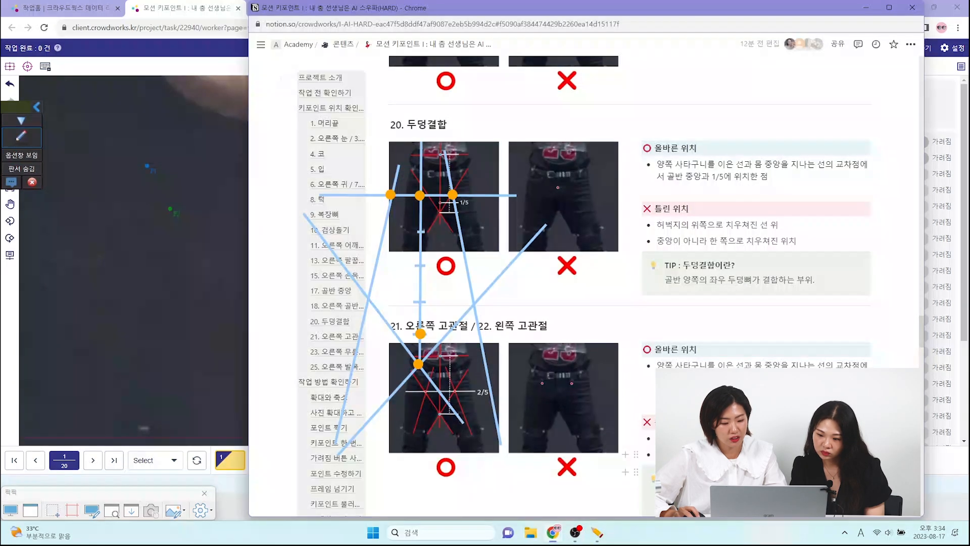
scroll(618, 379, "down", 1)
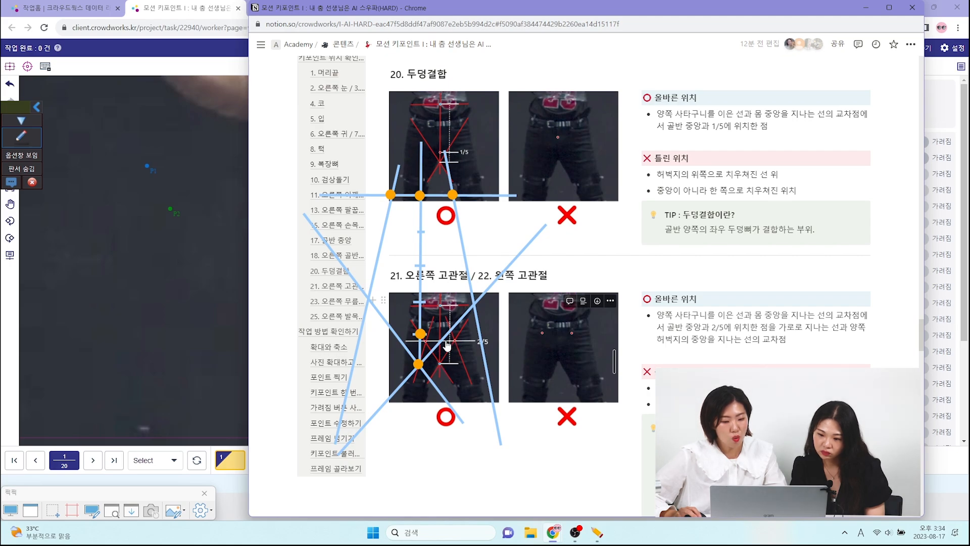
- In the labeling task, draw a horizontal line through the second tick above the crotch and mark its image-left thigh-line crossing with an orange dot
left_click(21, 138)
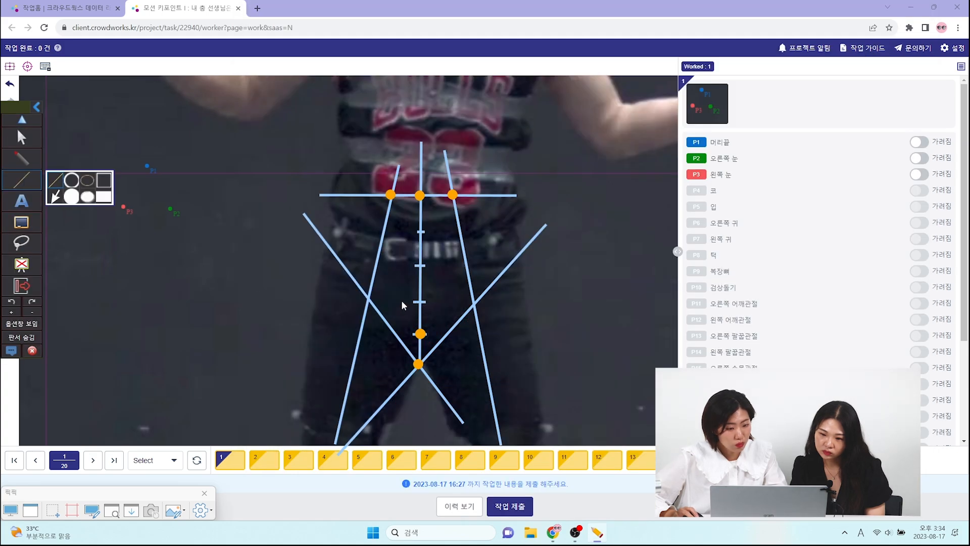
left_click_drag(253, 301, 593, 300)
left_click_drag(640, 299, 641, 301)
left_click(20, 160)
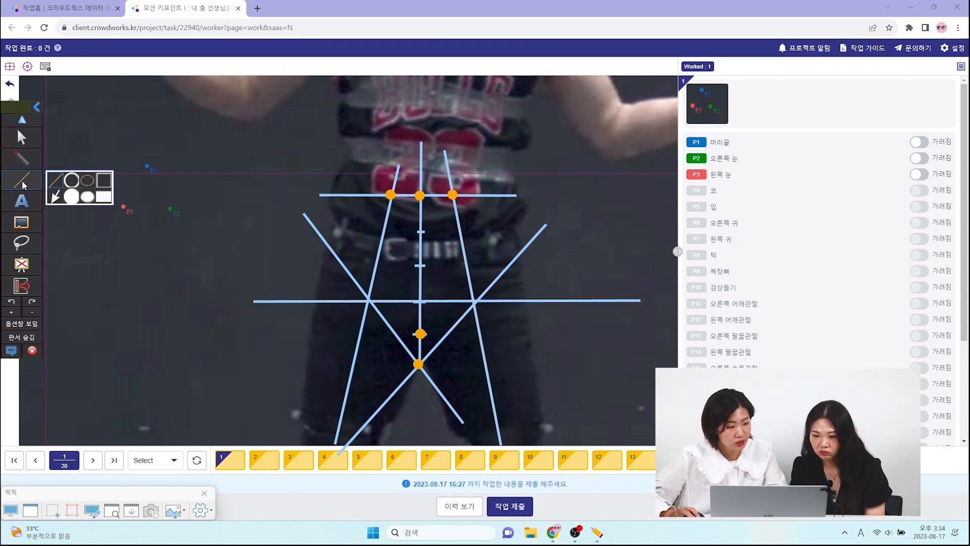
left_click(371, 300)
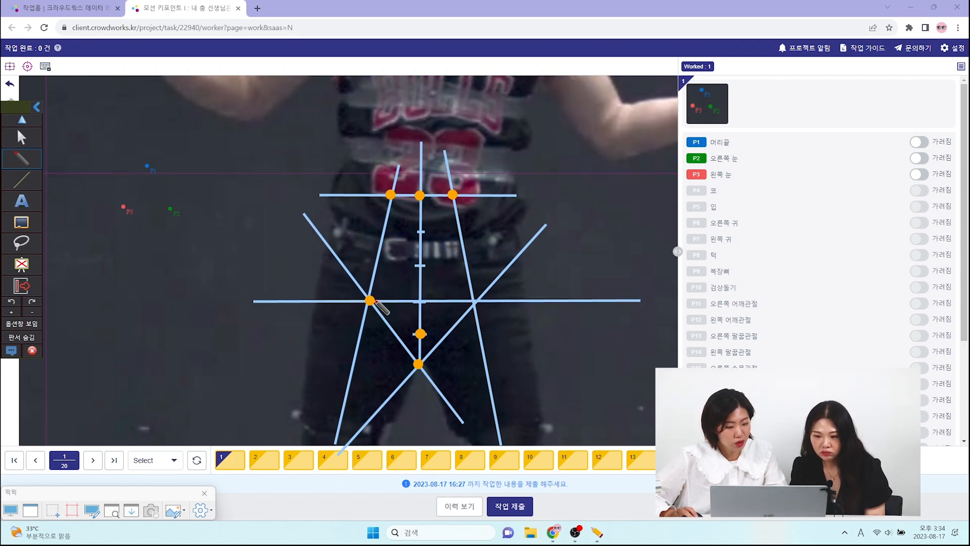